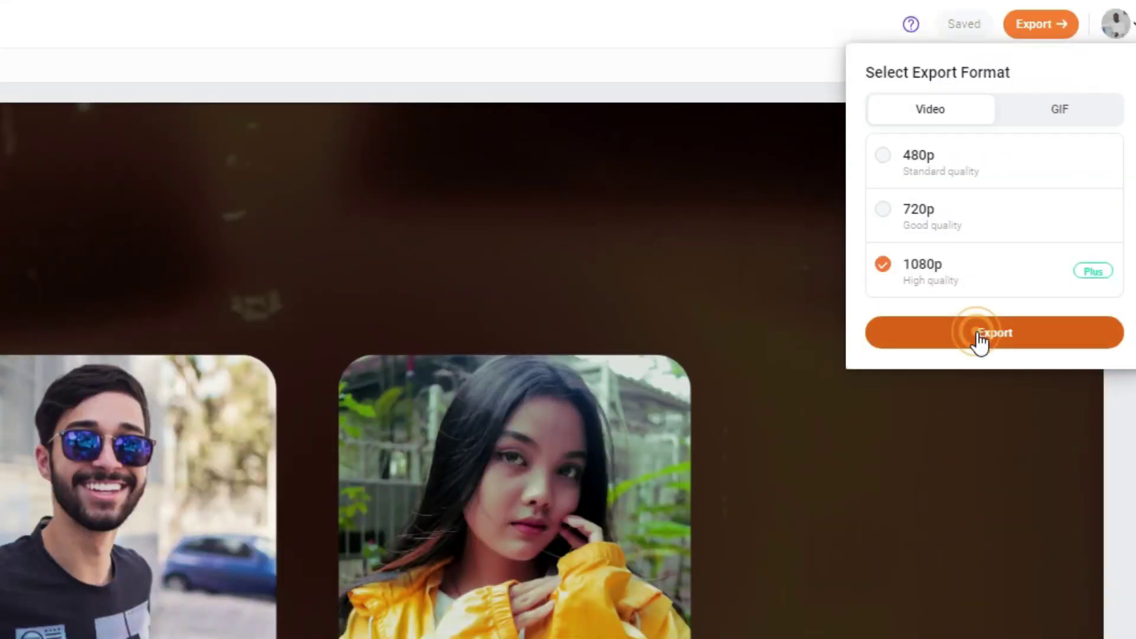
Add the six portrait images to the project's media from Local Files
left_click(980, 338)
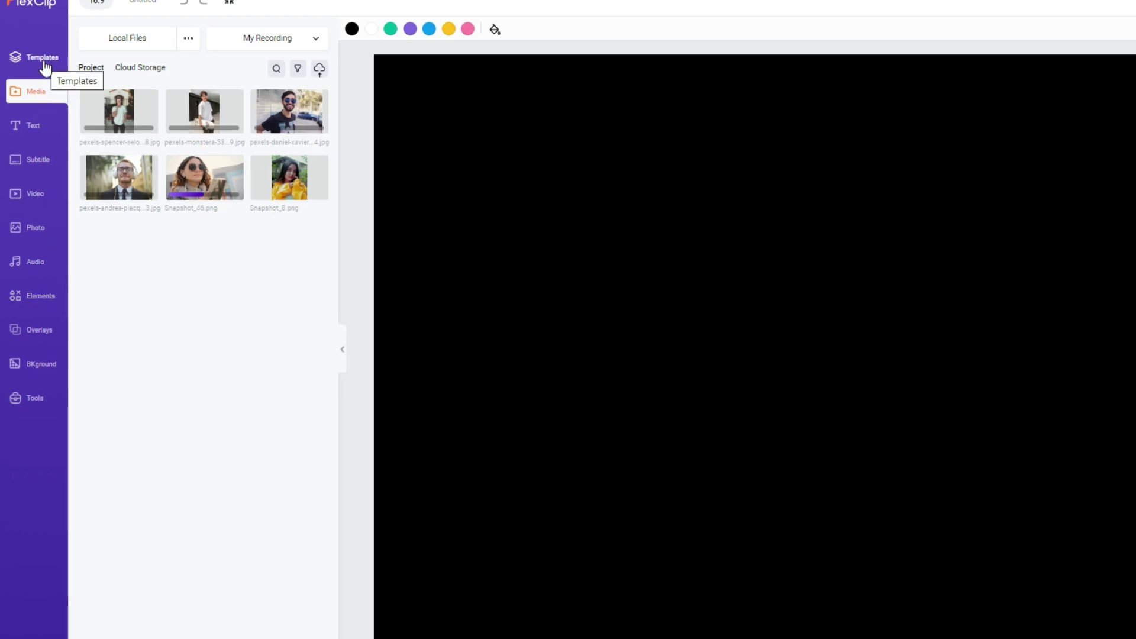
Open the Templates gallery and expand the full Slideshow category
left_click(45, 68)
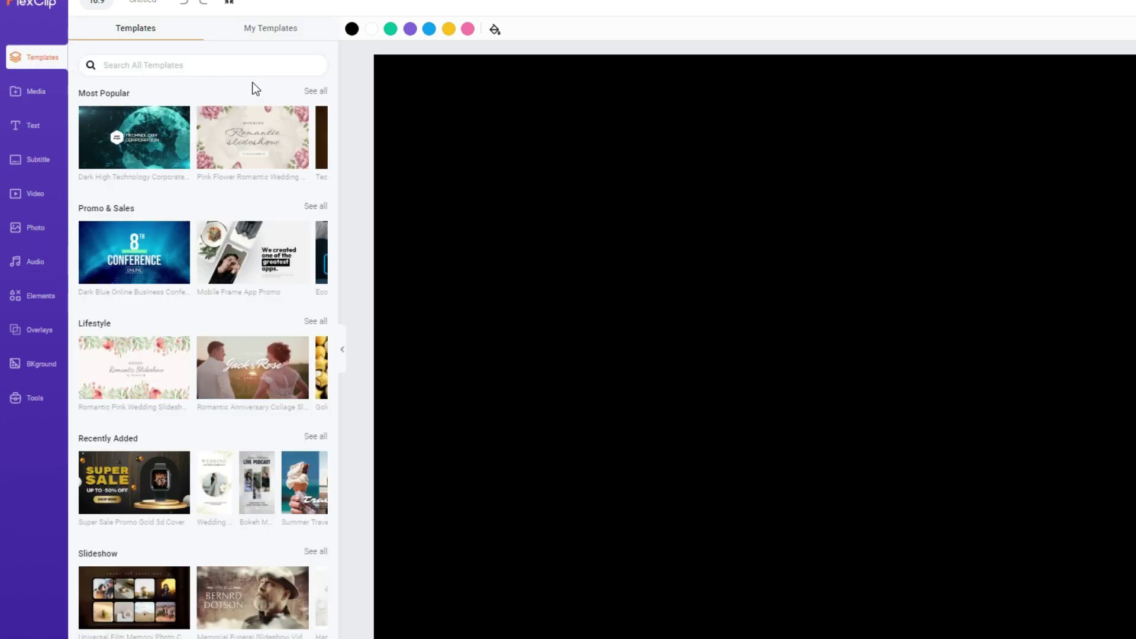
mouse_move(202, 138)
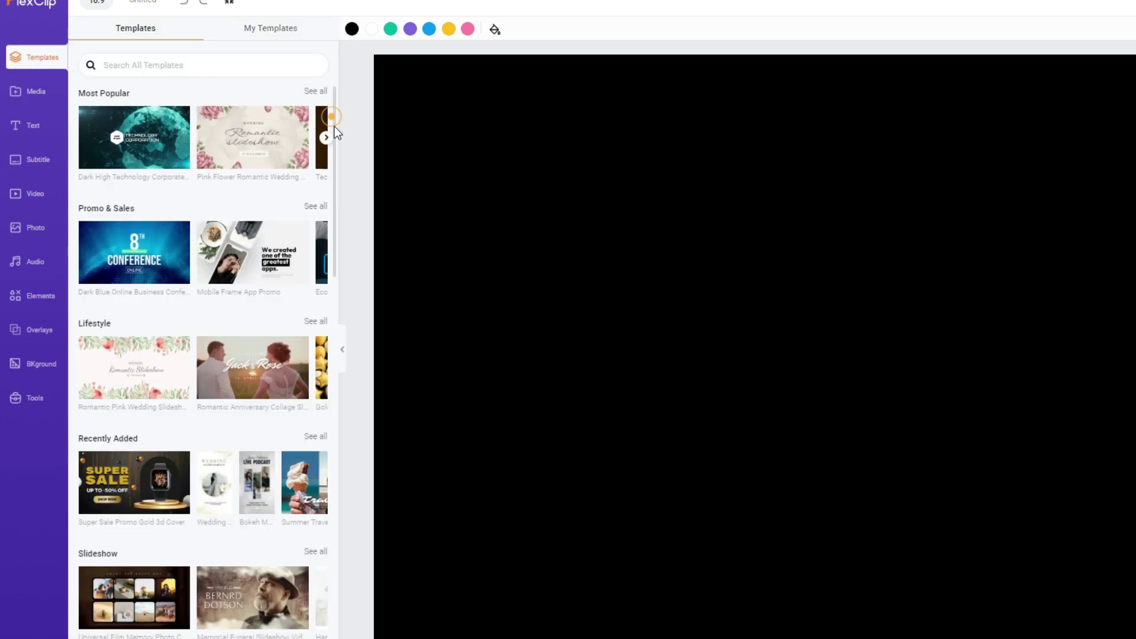
scroll(333, 177, "down", 2)
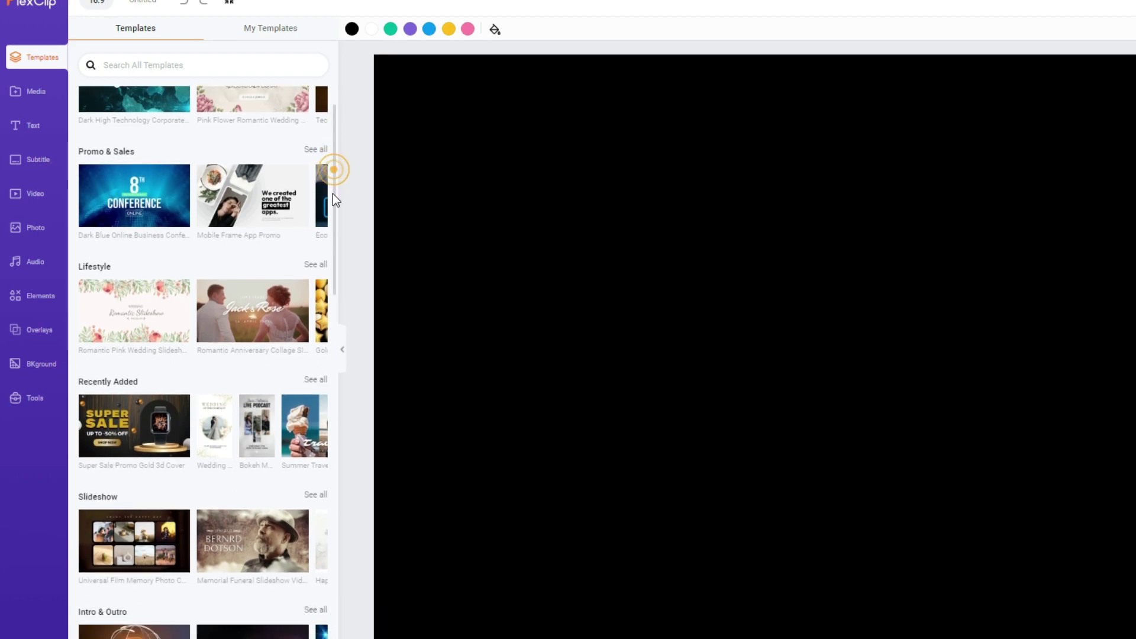
scroll(328, 232, "down", 2)
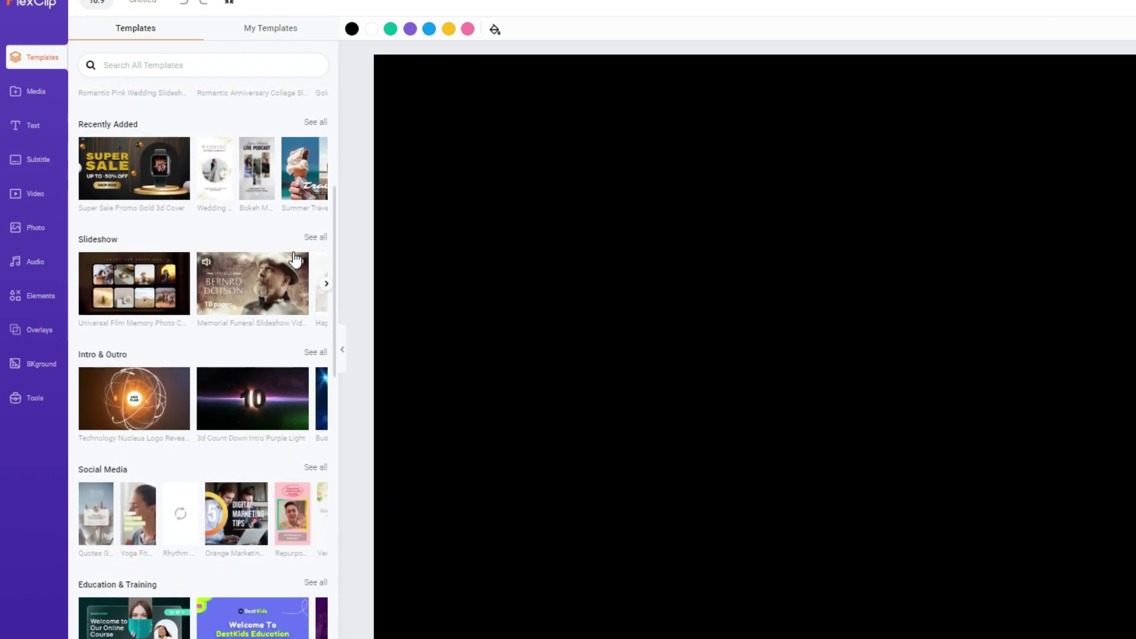
left_click(313, 239)
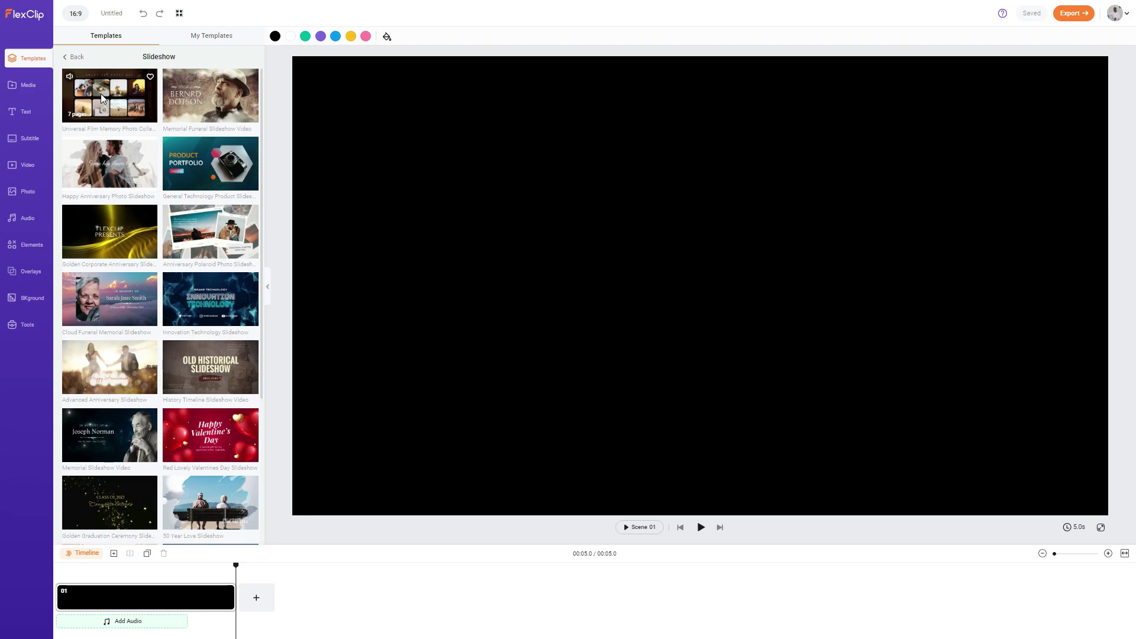
Add page 7 of the Universal Film Memory Photo Collage Slideshow as a scene
left_click(100, 94)
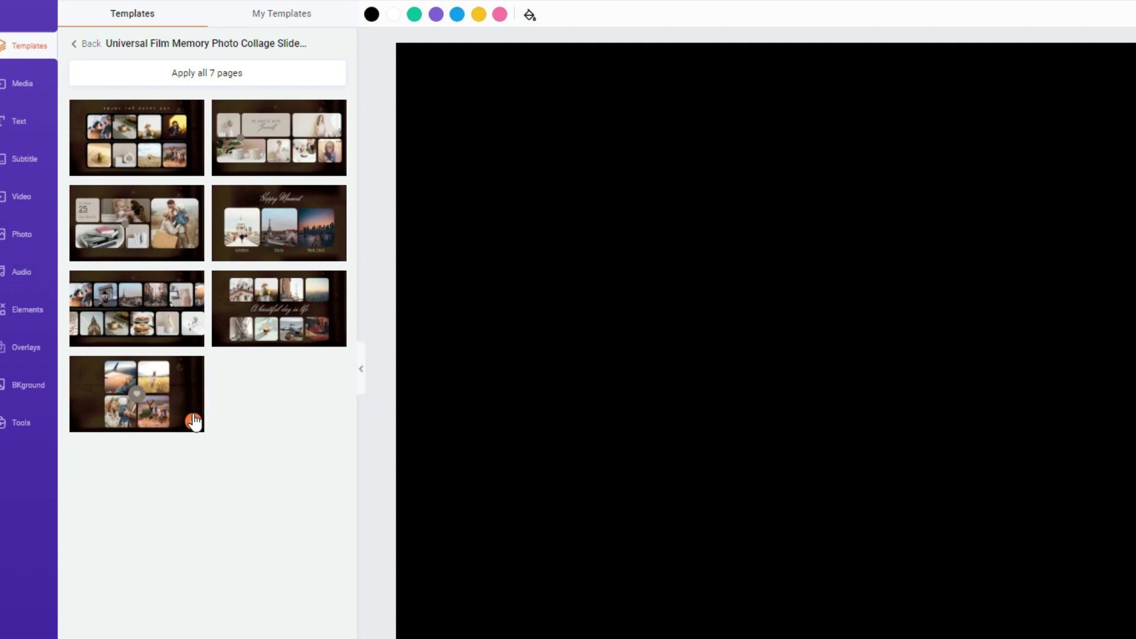
left_click(193, 421)
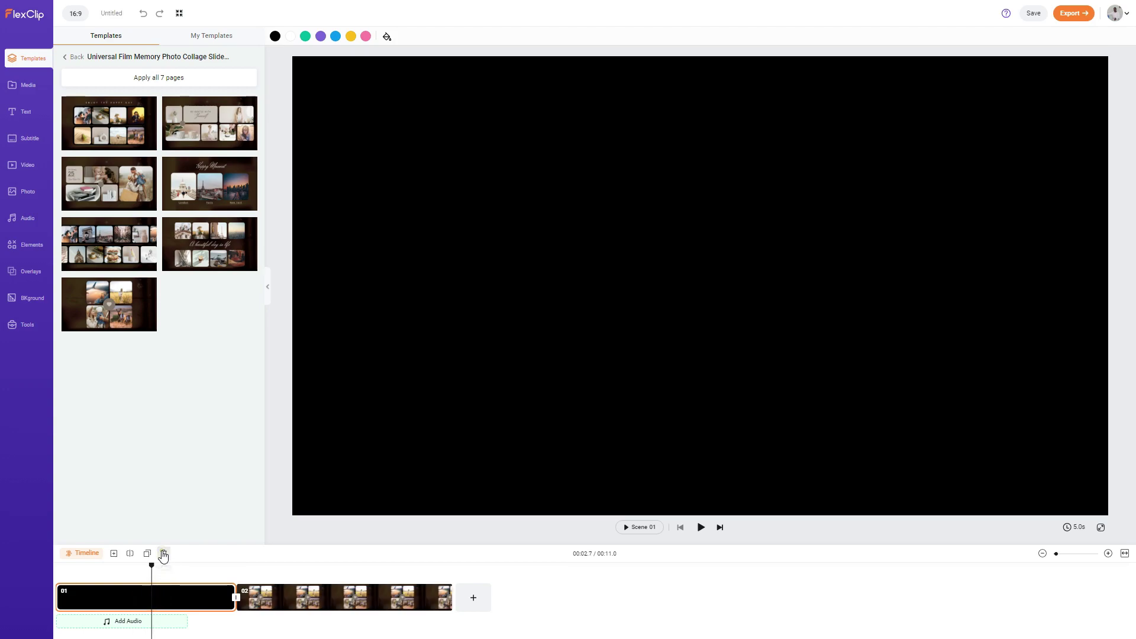
Delete the empty black scene and open the collage scene's layer timeline
left_click(164, 553)
left_click(267, 289)
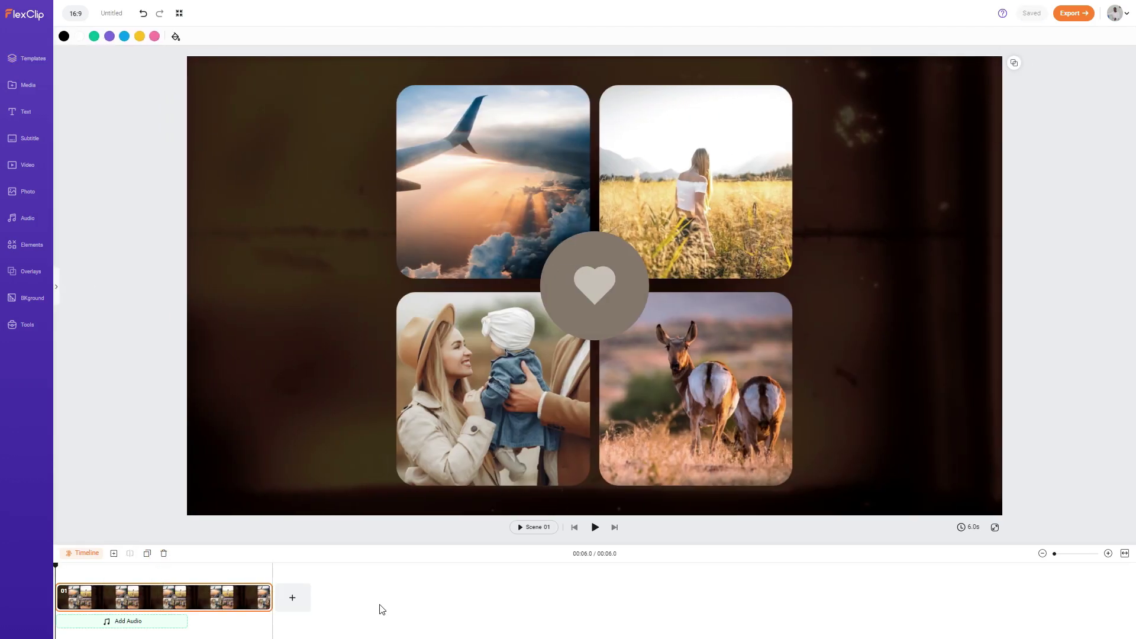
double_click(214, 601)
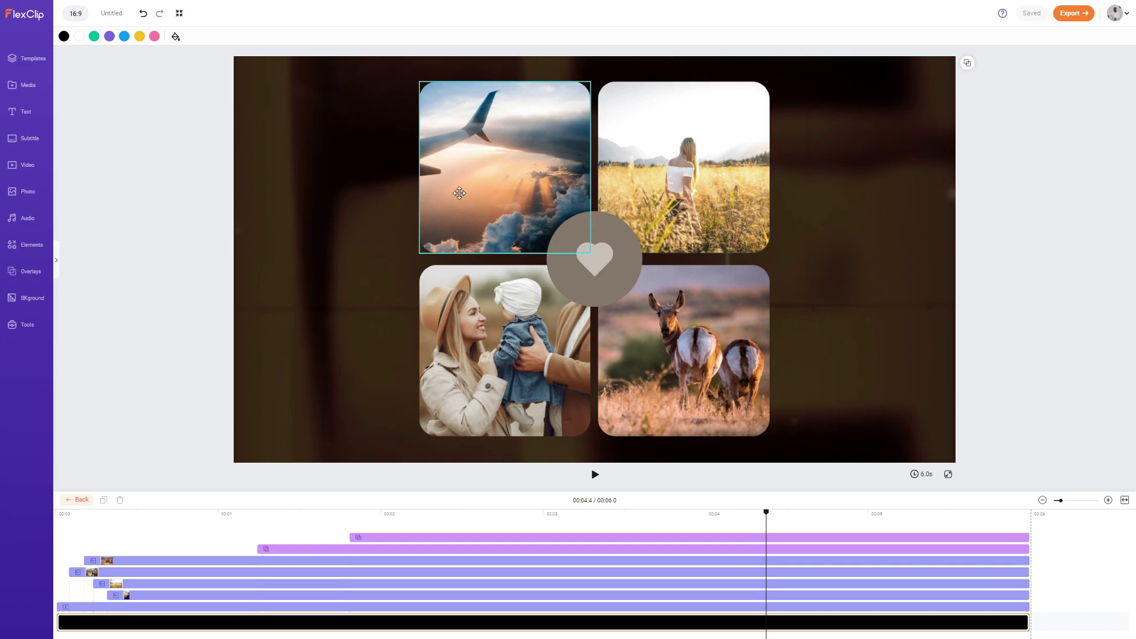
Shift the airplane photo left on the canvas, then bring up the uploaded media library
left_click_drag(459, 193, 411, 190)
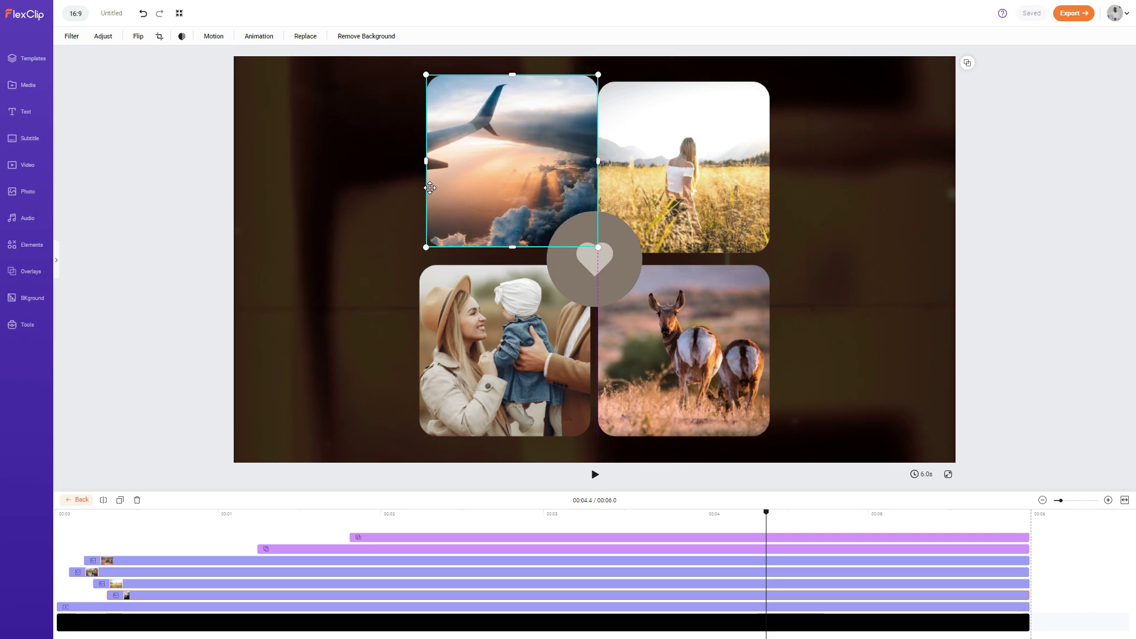
left_click(224, 86)
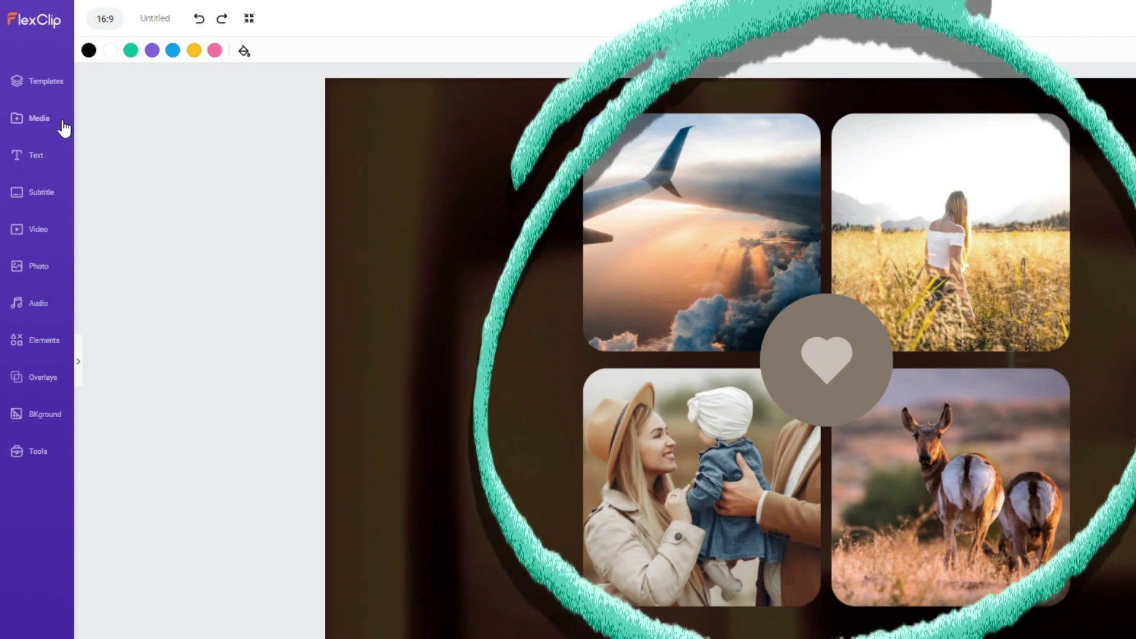
left_click(40, 123)
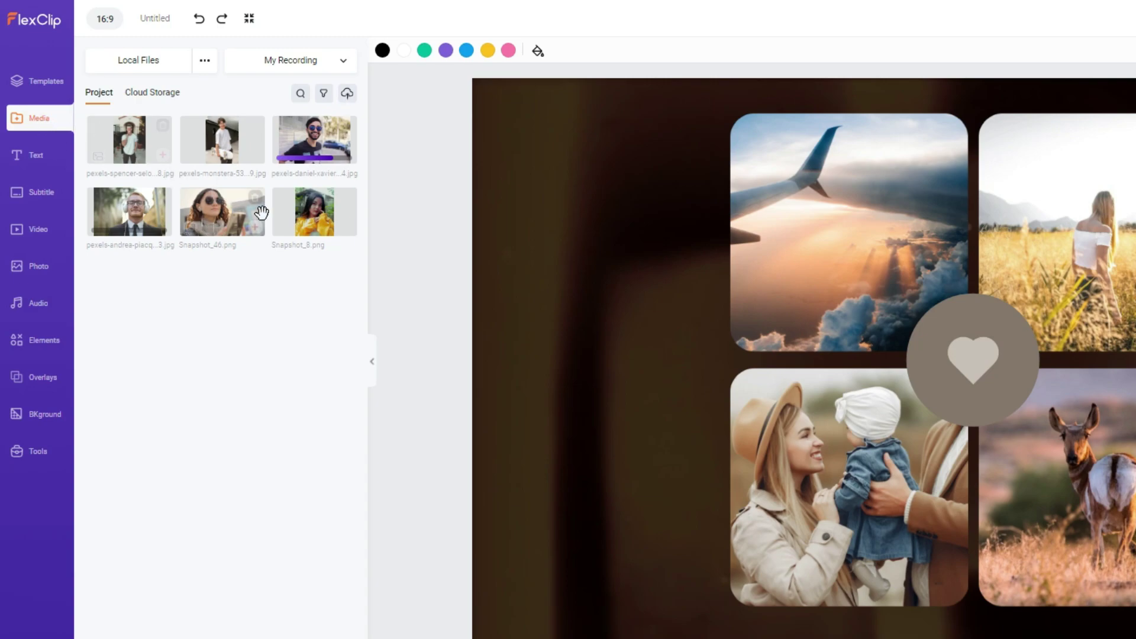
Drop the woman in yellow, bearded man, woman in sunglasses and headphones man into the four frames
mouse_move(312, 211)
left_mouse_down()
mouse_move(760, 103)
mouse_move(740, 180)
left_mouse_up()
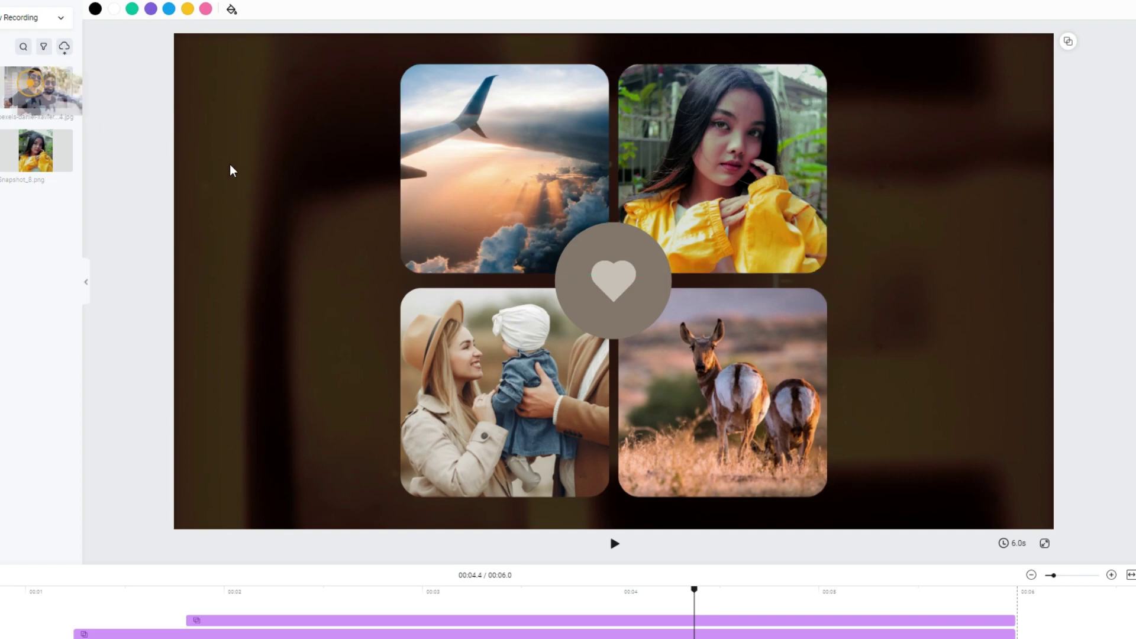
left_click_drag(229, 170, 482, 195)
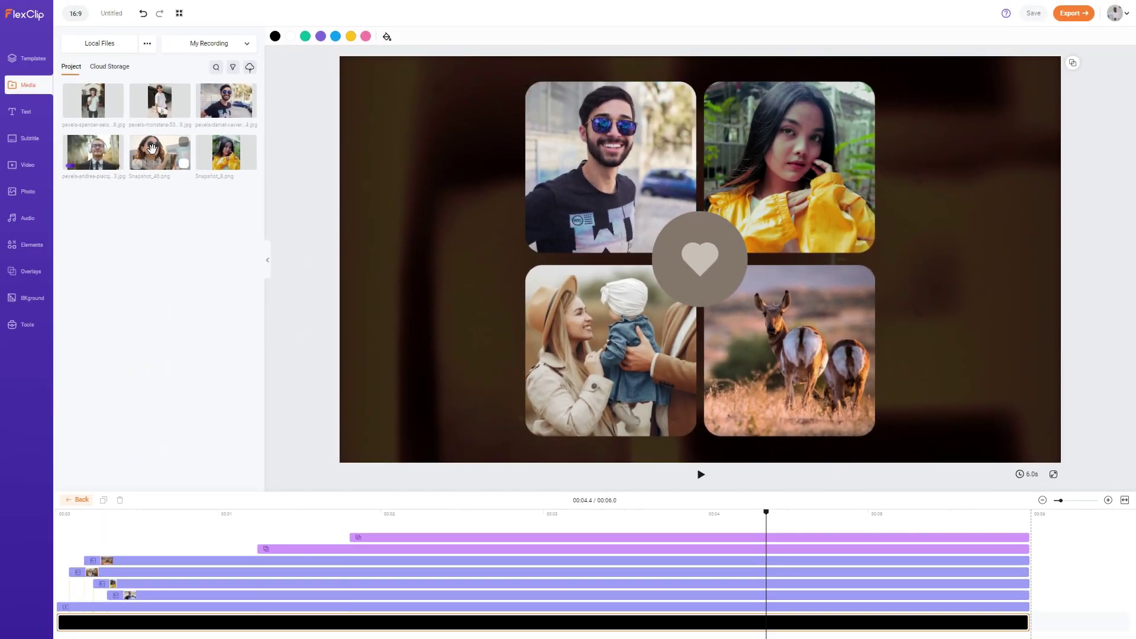
left_click_drag(151, 148, 779, 391)
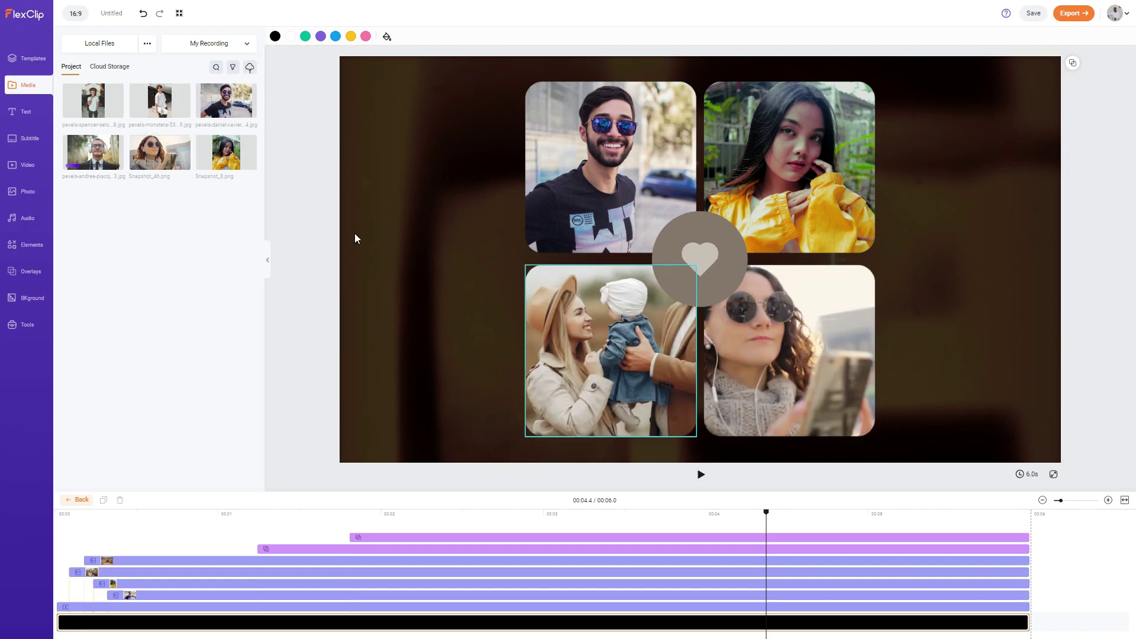
left_click_drag(93, 152, 613, 382)
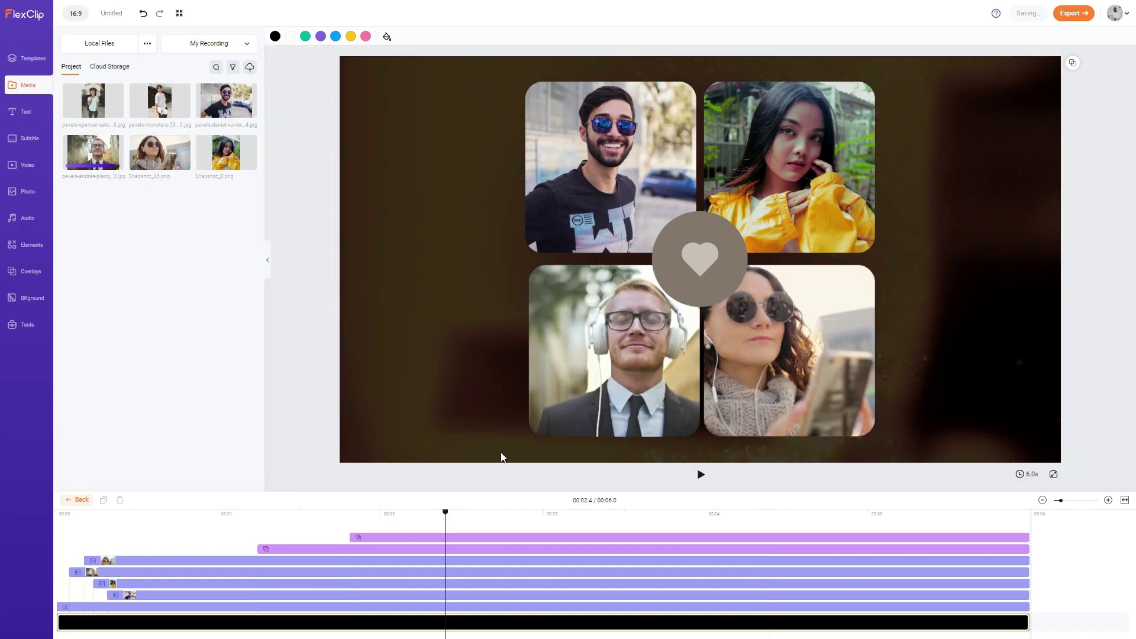
Delete the heart icon, grey circle and both bottom photos from the collage
left_click(699, 256)
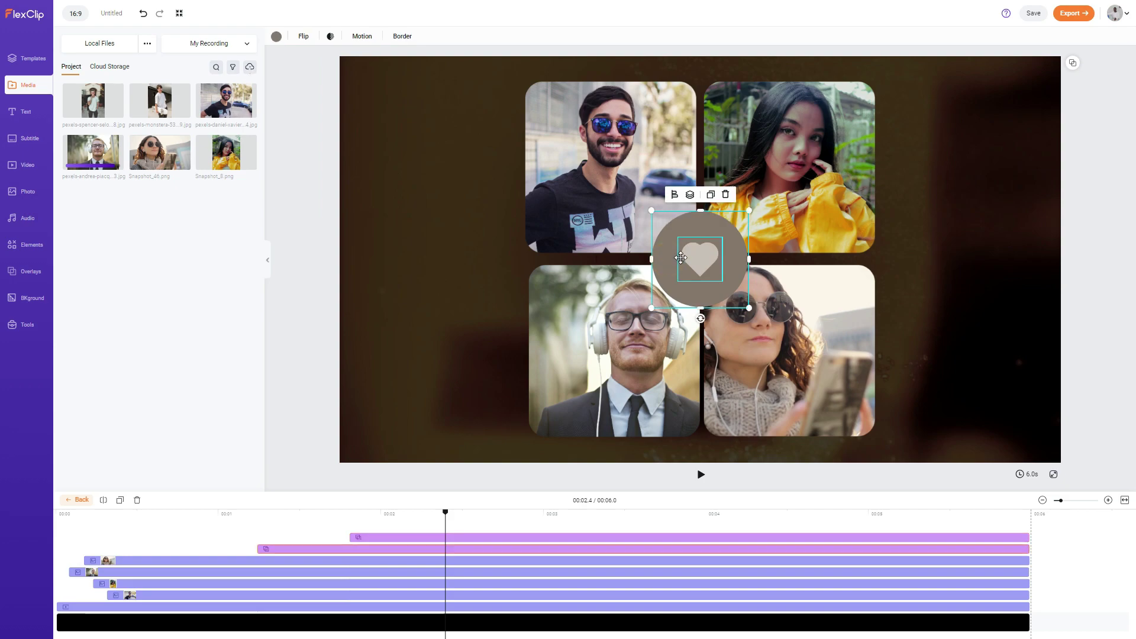
left_click(725, 194)
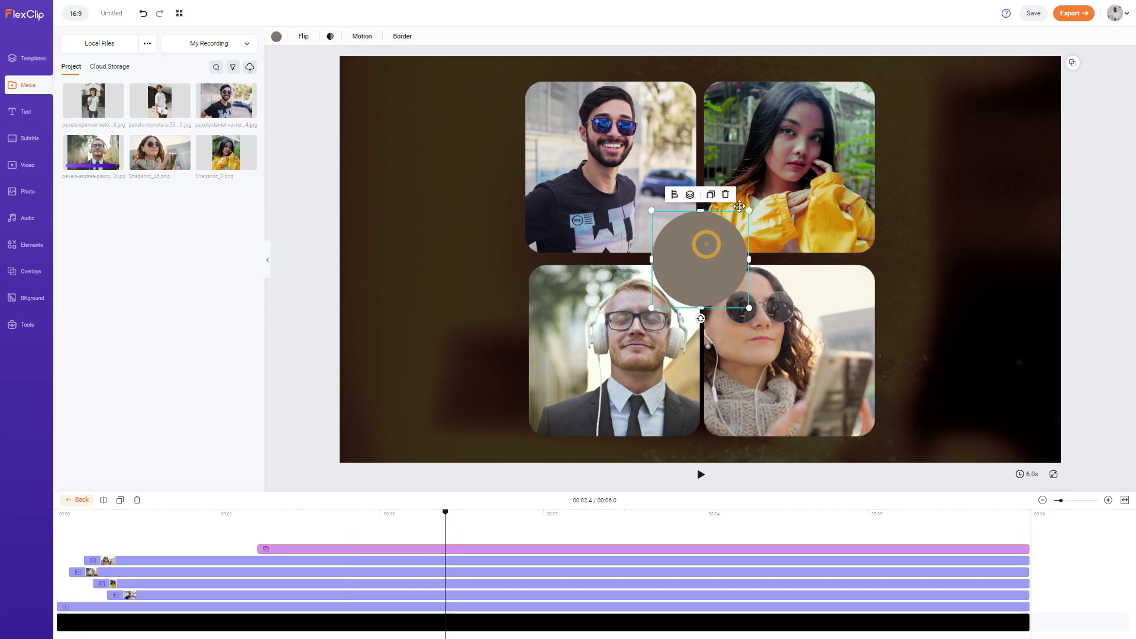
left_click(725, 193)
left_click(651, 309)
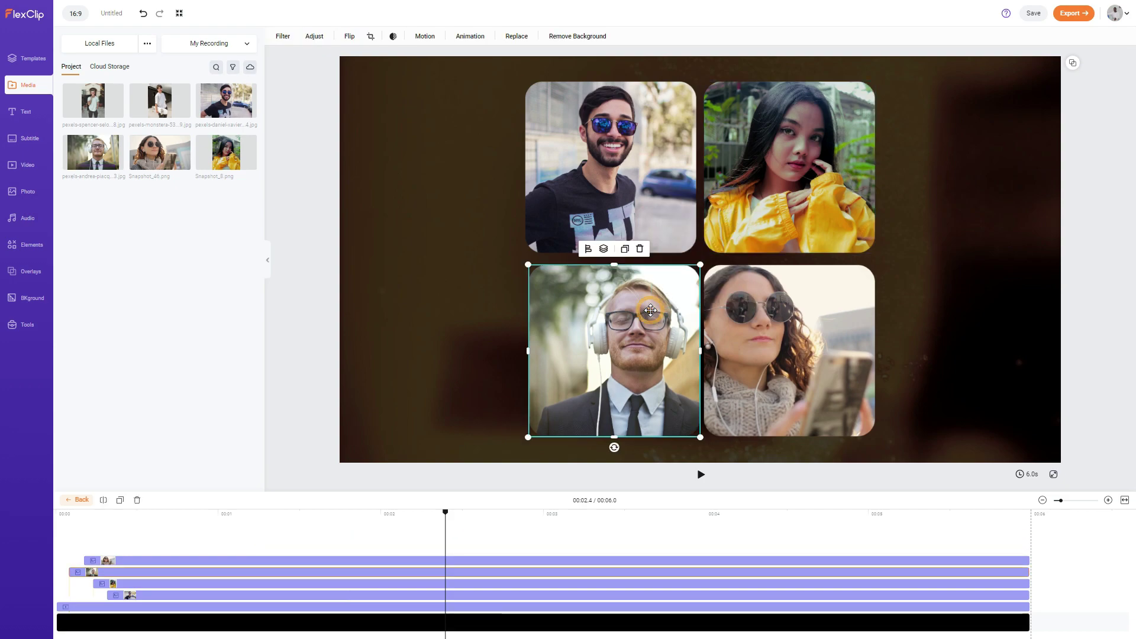
left_click(642, 251)
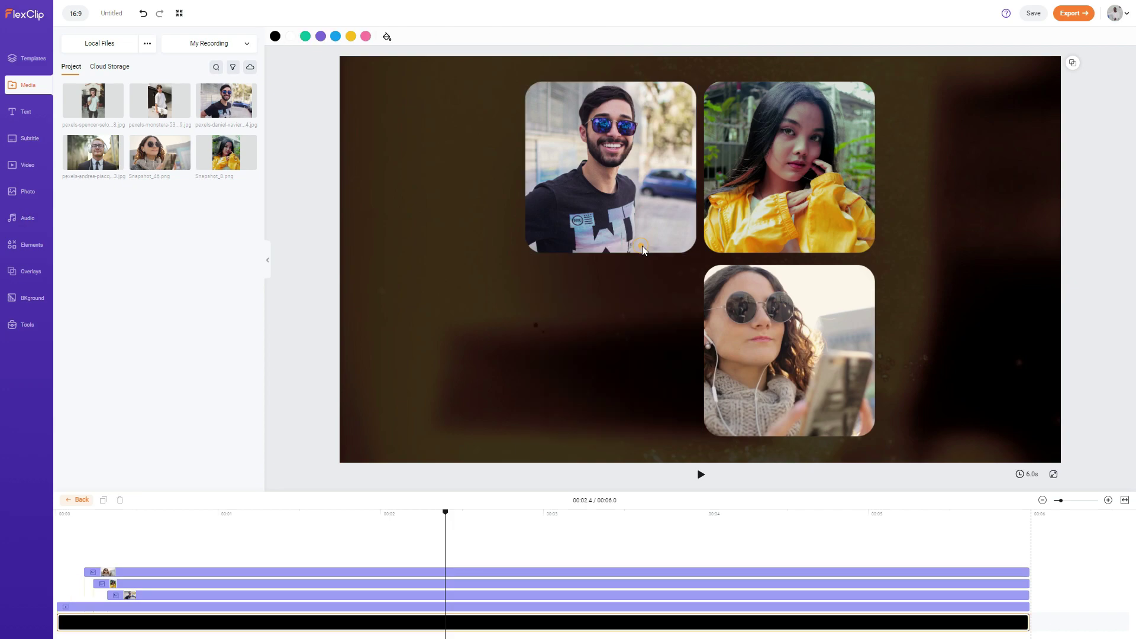
left_click(769, 336)
left_click(815, 252)
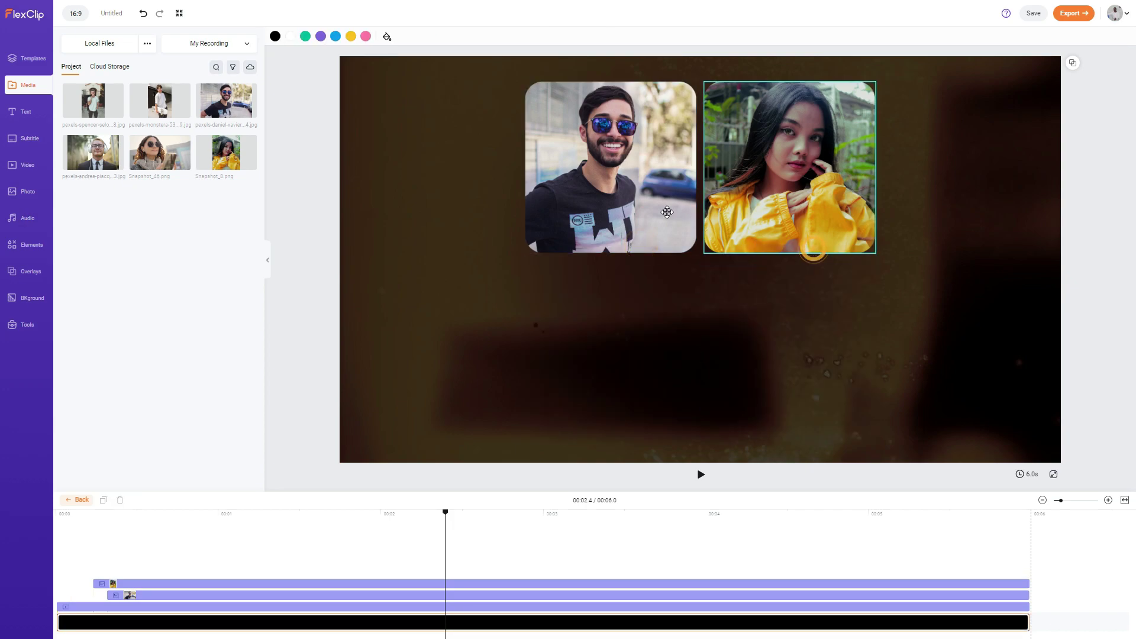
Move the bearded man's and yellow-clad woman's photos down, level side by side mid-scene
left_click(621, 200)
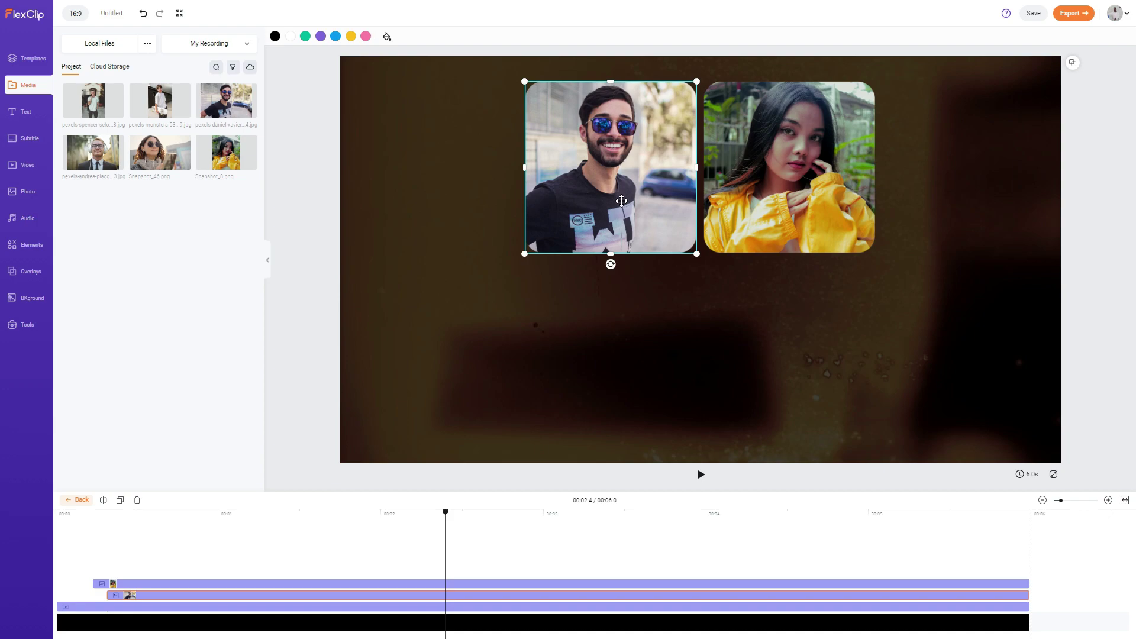
left_click_drag(621, 201, 585, 297)
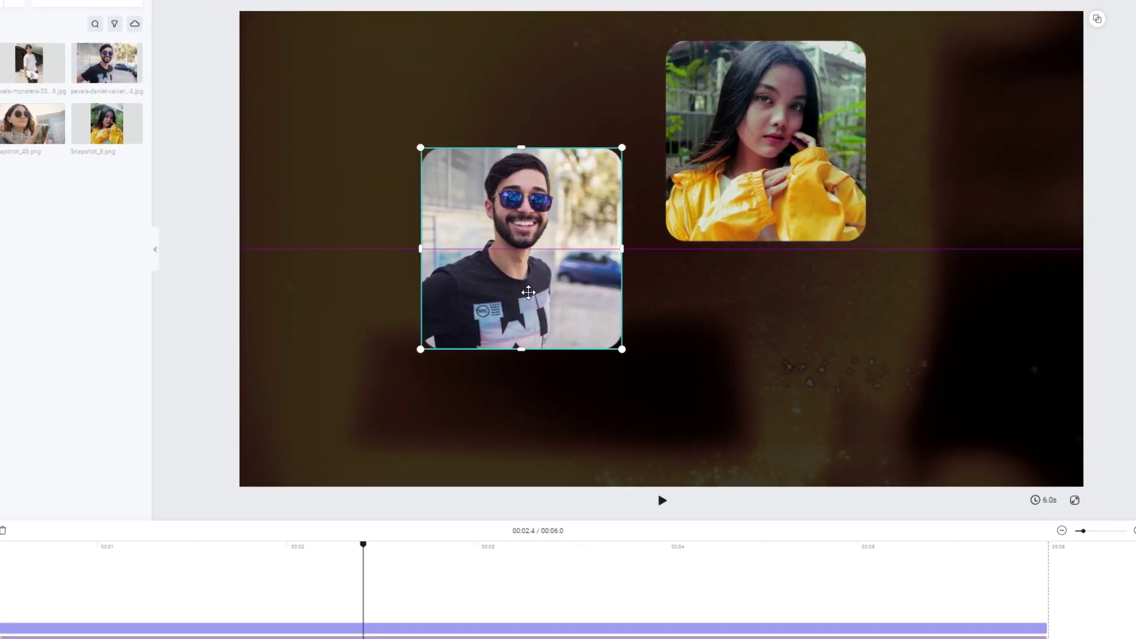
left_click_drag(728, 201, 719, 289)
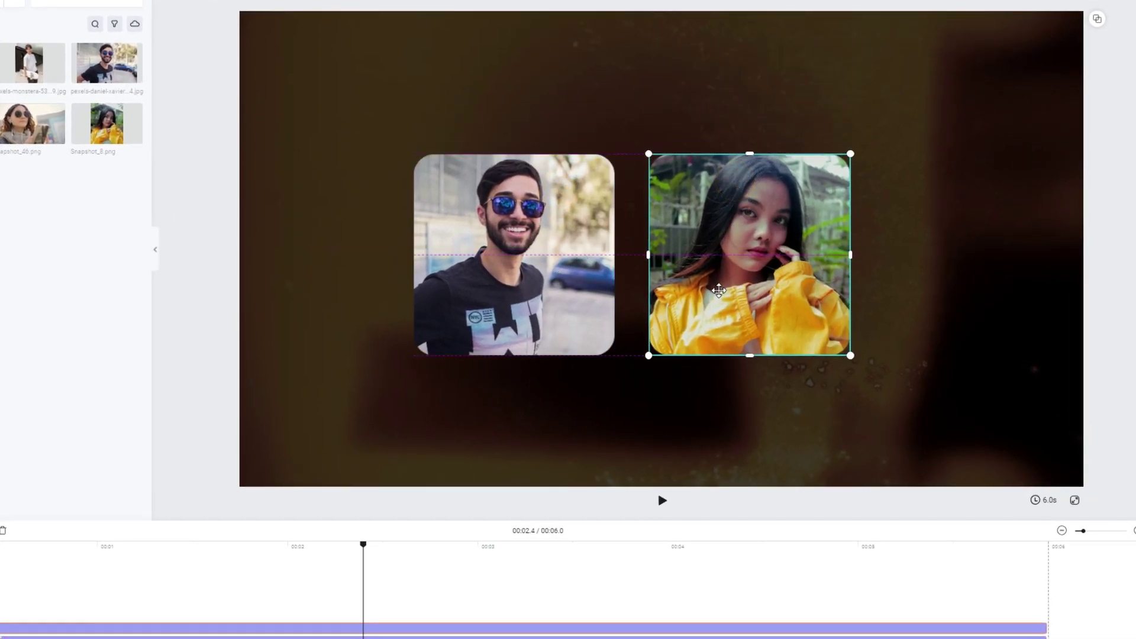
left_click(358, 104)
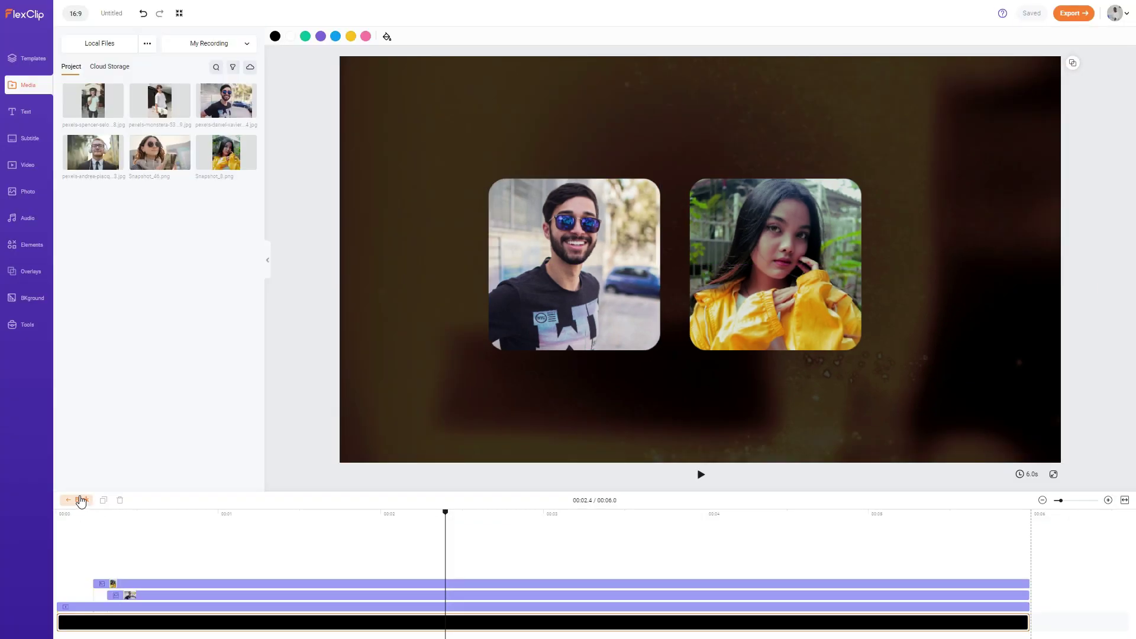
Add page 3 of Anniversary Polaroid Photo Slideshow as a second scene and select it
left_click(80, 500)
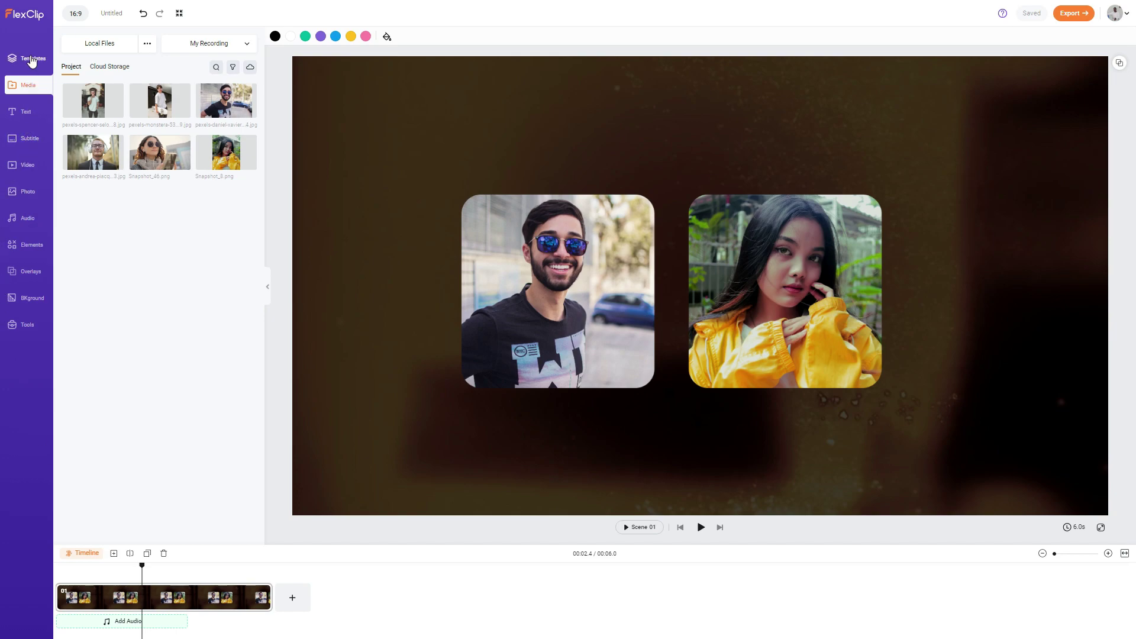
left_click(31, 60)
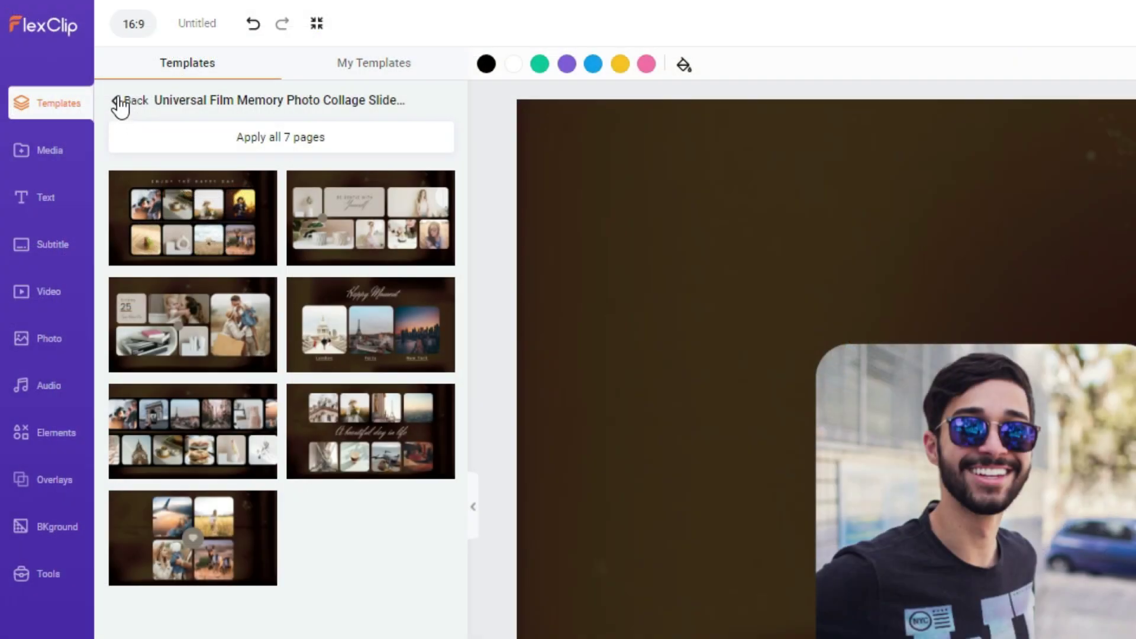
left_click(120, 107)
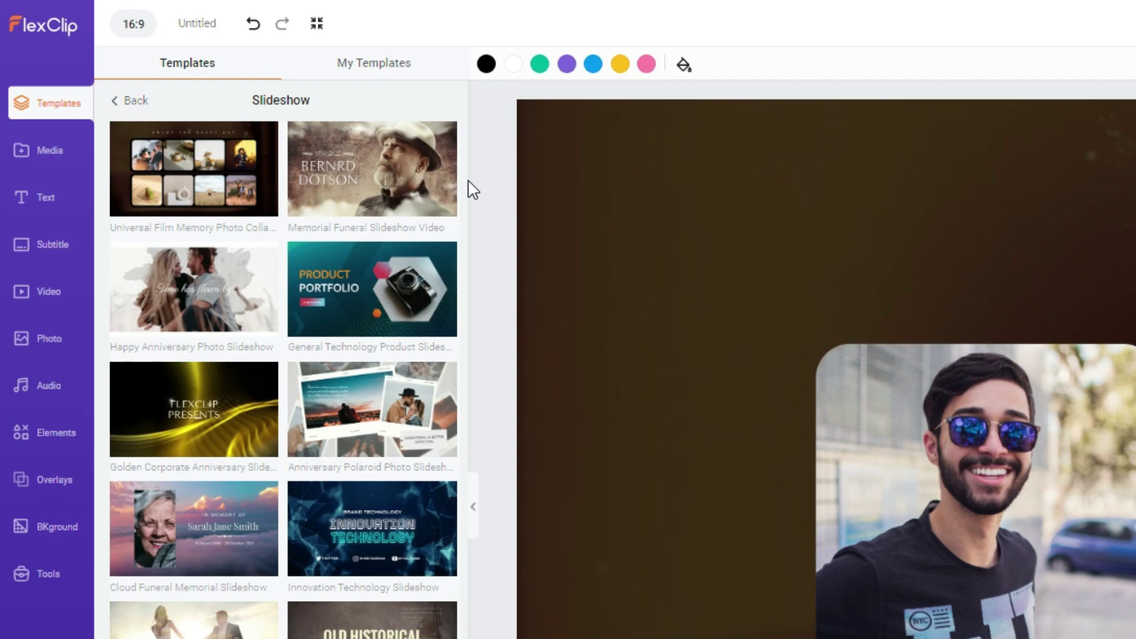
left_click_drag(459, 185, 461, 268)
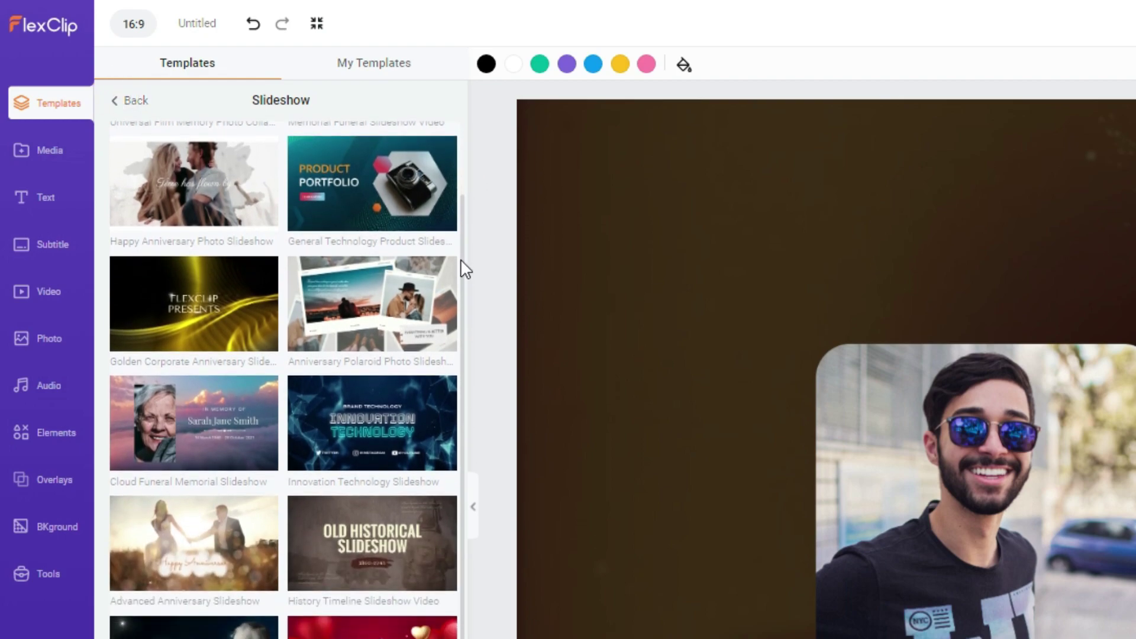
mouse_move(372, 409)
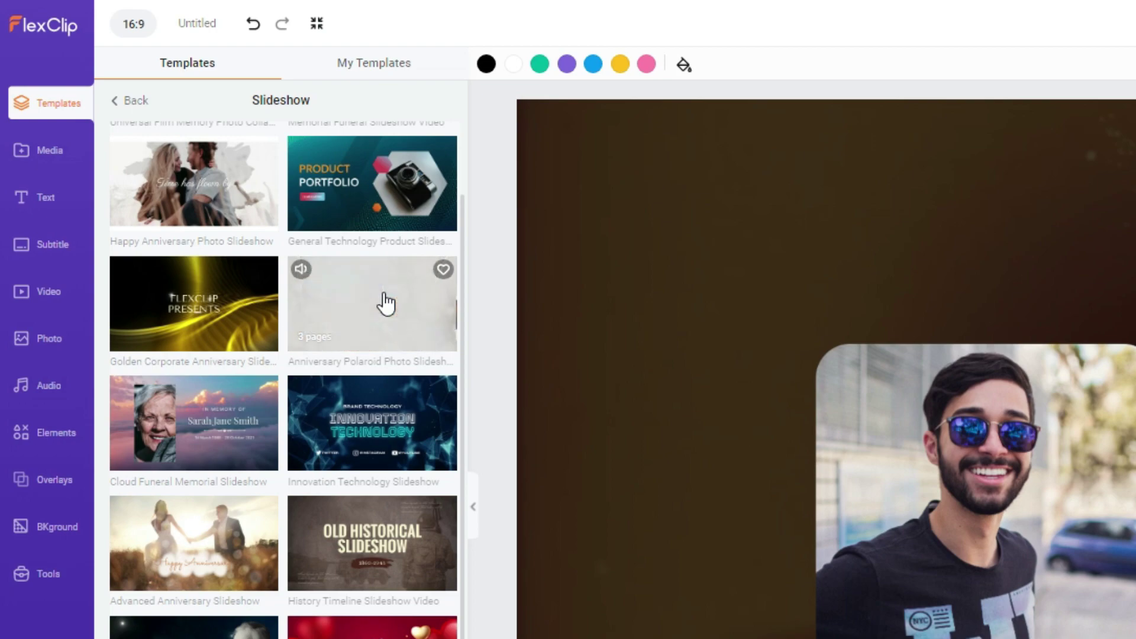
left_click(385, 303)
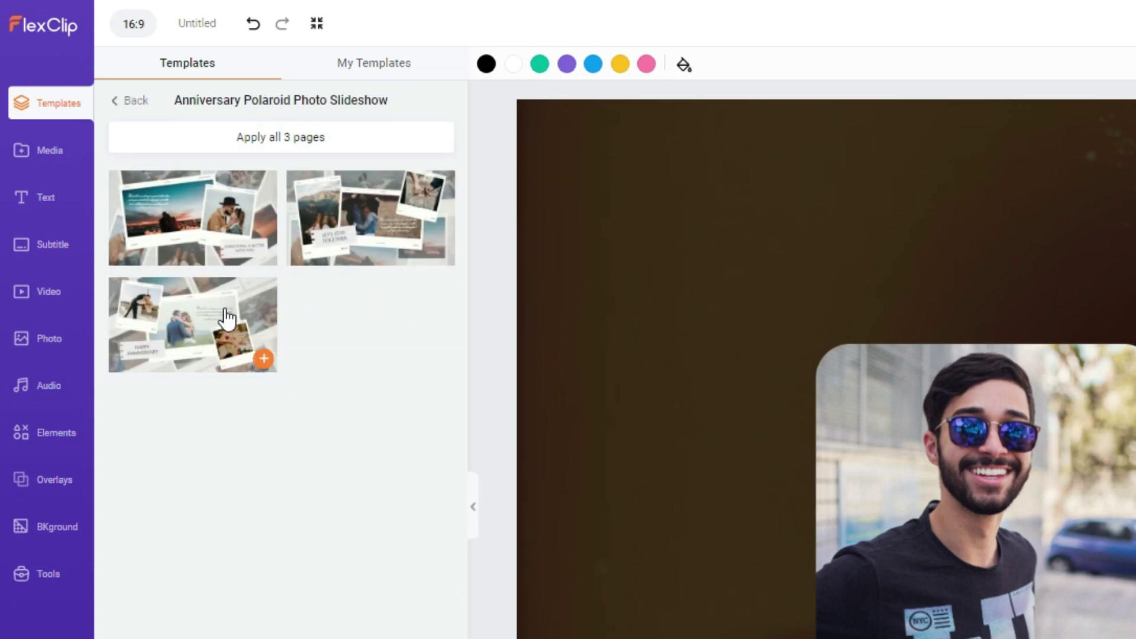
left_click(260, 357)
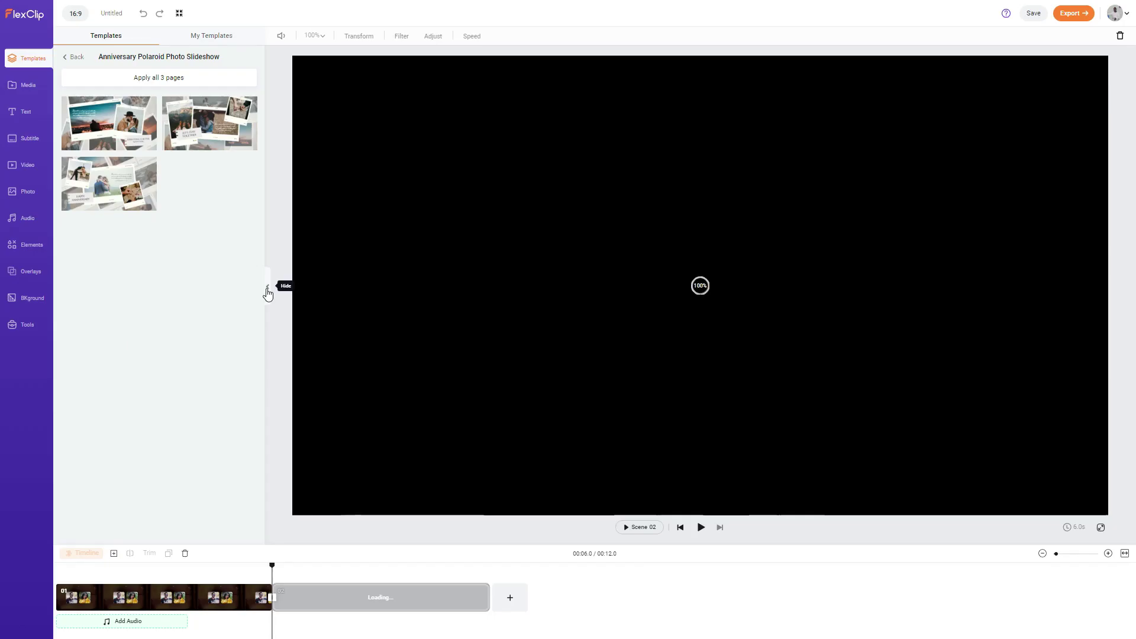
left_click(267, 291)
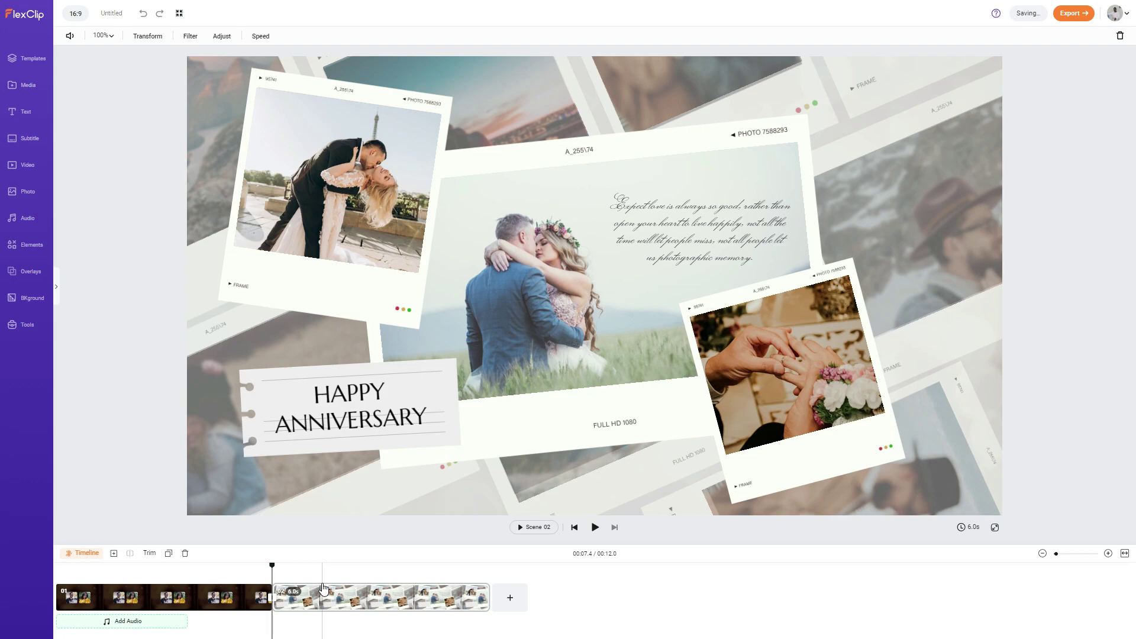
left_click(328, 593)
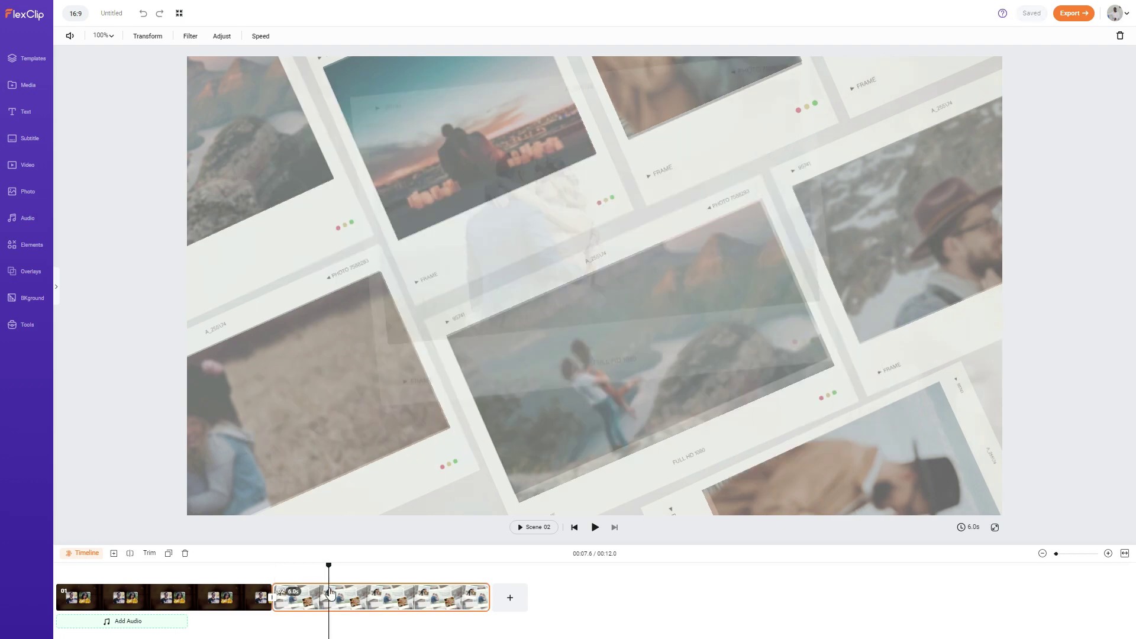
Open scene 02's layers and select the HAPPY ANNIVERSARY text inside its card group
double_click(329, 593)
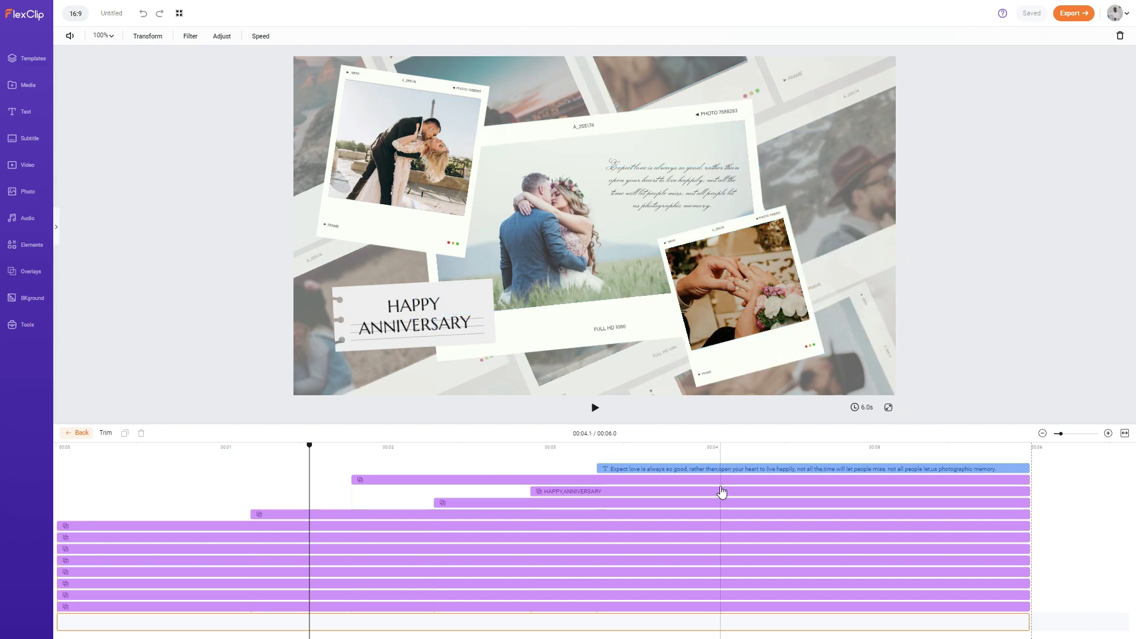
left_click(414, 314)
left_click(414, 314)
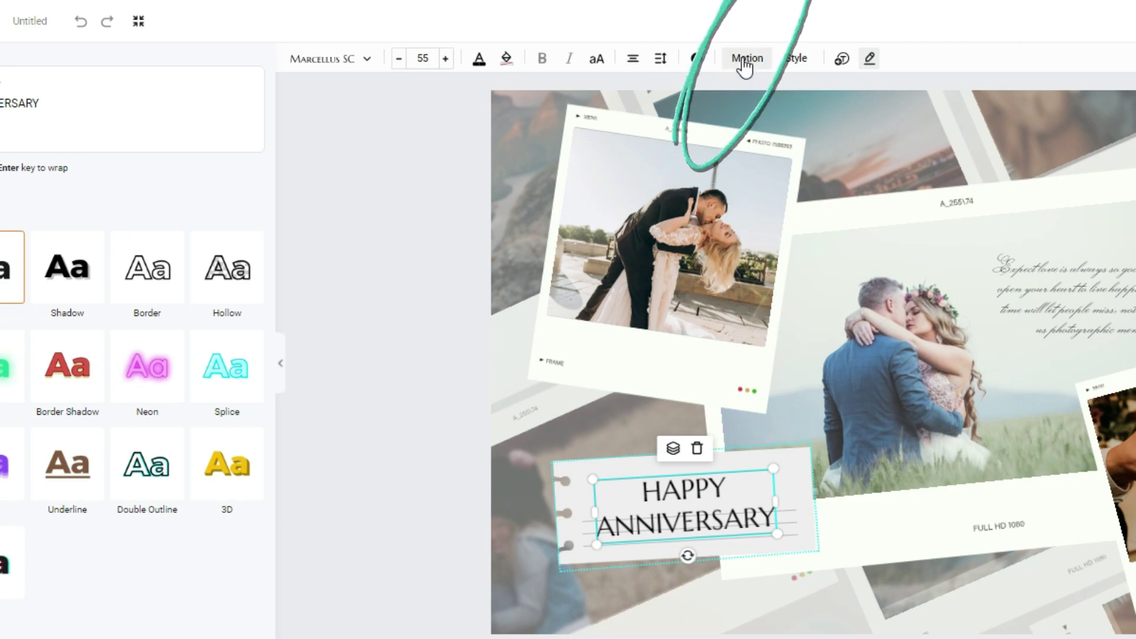
Browse the Motion Preset, In and Out animations for the HAPPY ANNIVERSARY text
left_click(744, 62)
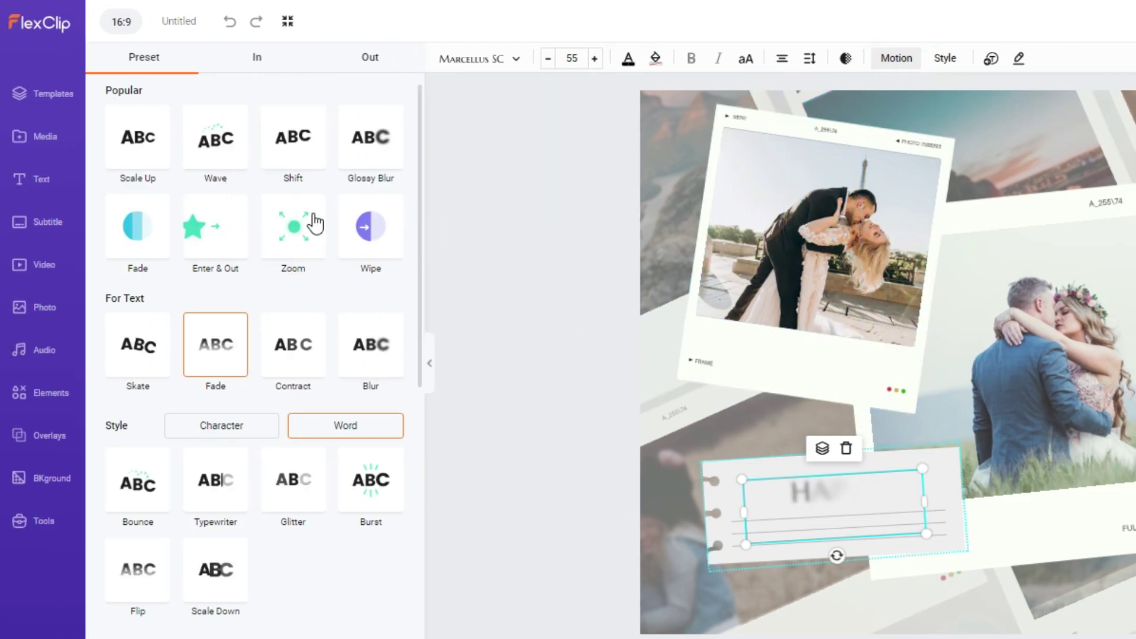
left_click(257, 61)
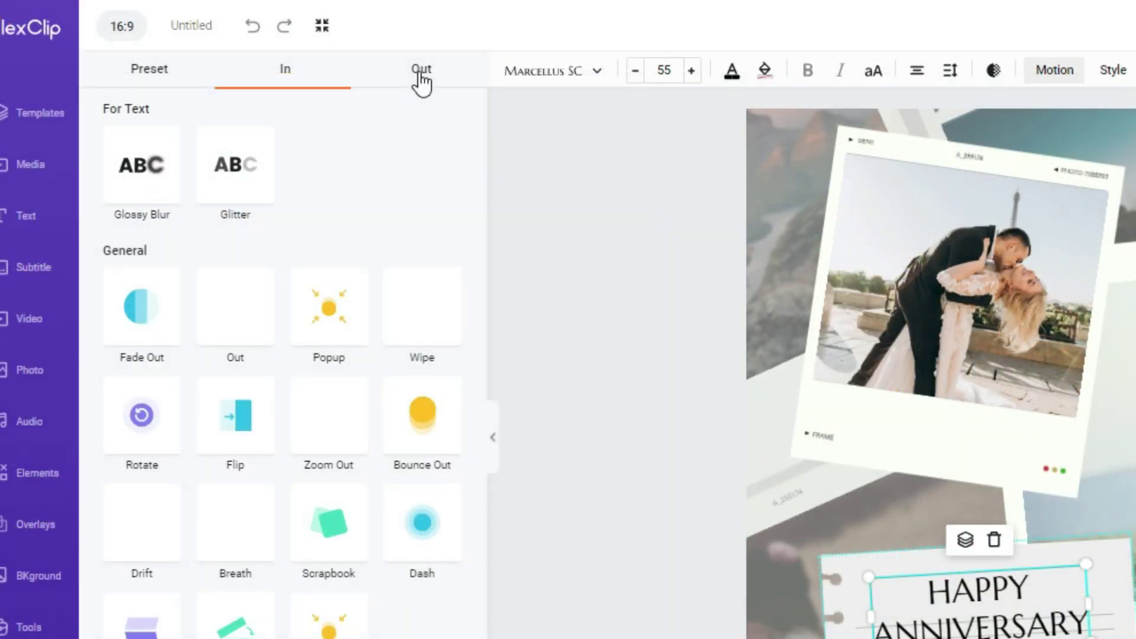
left_click(371, 58)
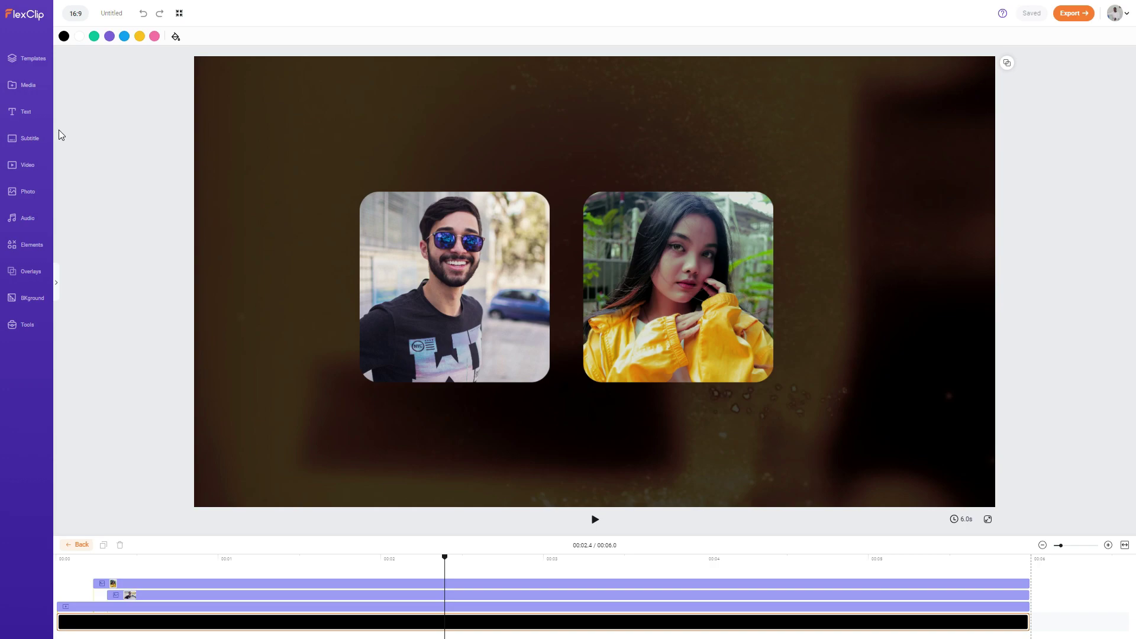
Add a Basic Text Title over the portraits and start editing it to read WEDDING DAY
left_click(26, 115)
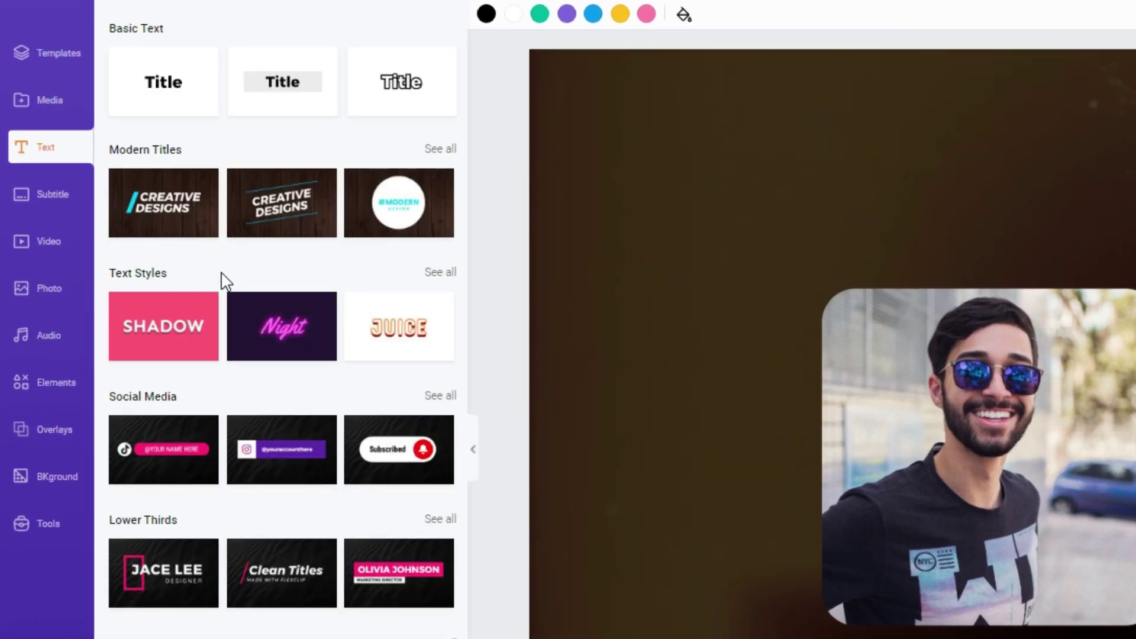
scroll(242, 356, "down", 2)
scroll(246, 369, "down", 1)
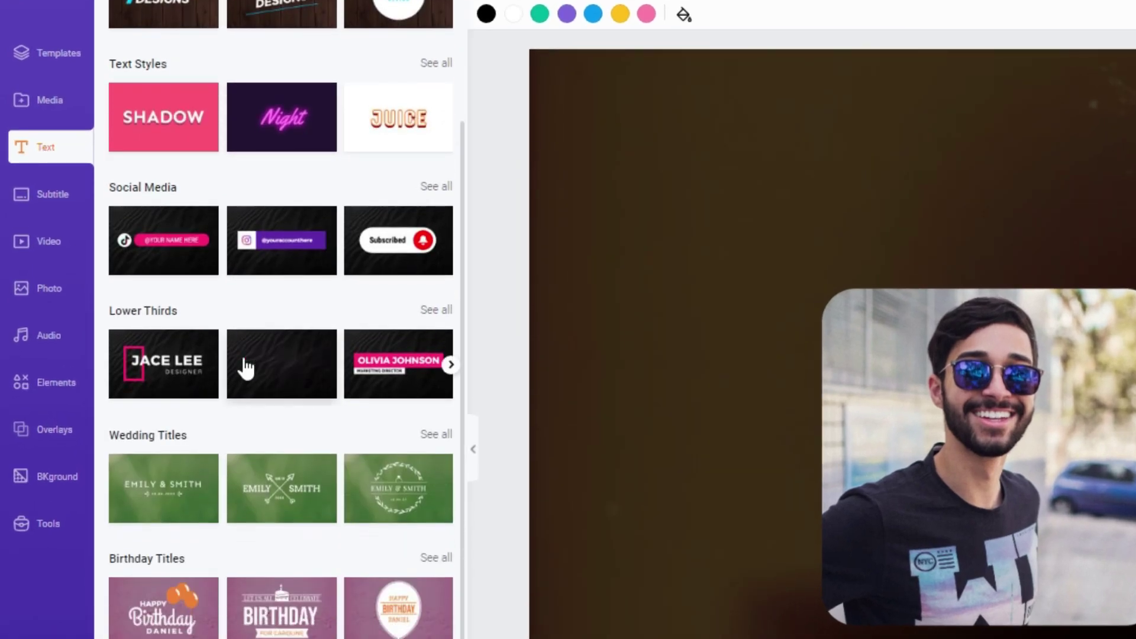
scroll(245, 371, "down", 3)
scroll(245, 368, "down", 2)
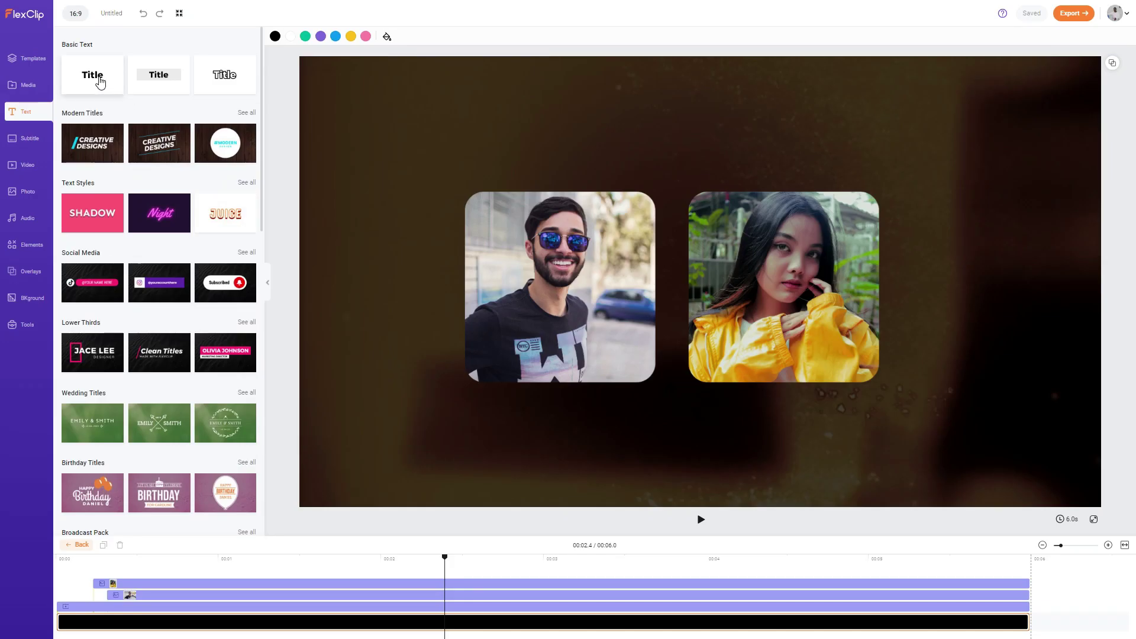
left_click(88, 81)
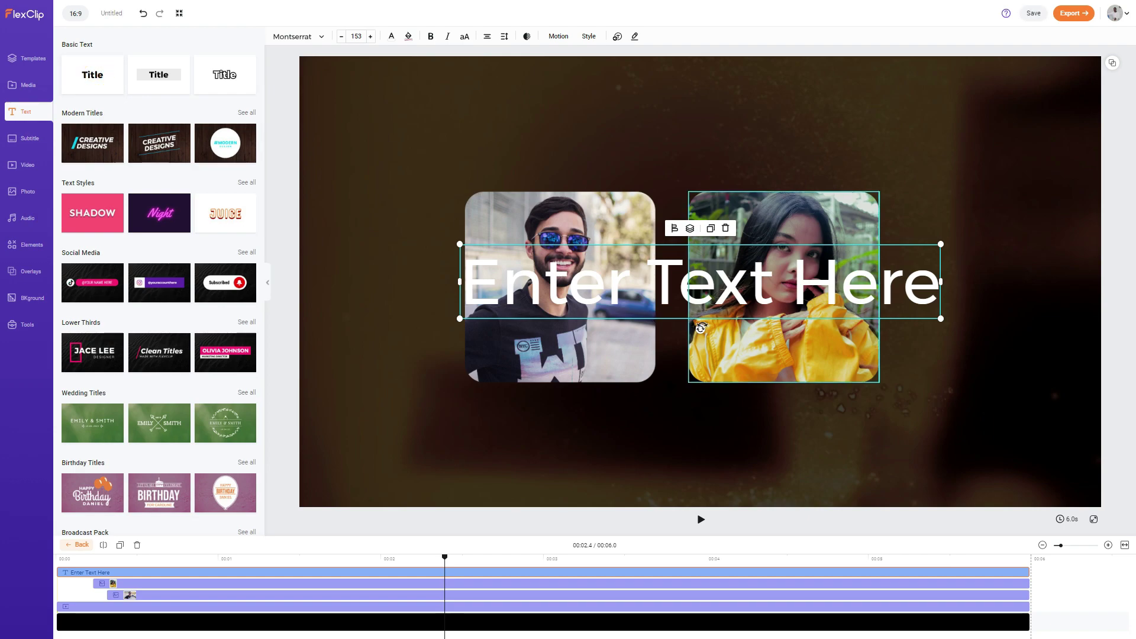
double_click(646, 291)
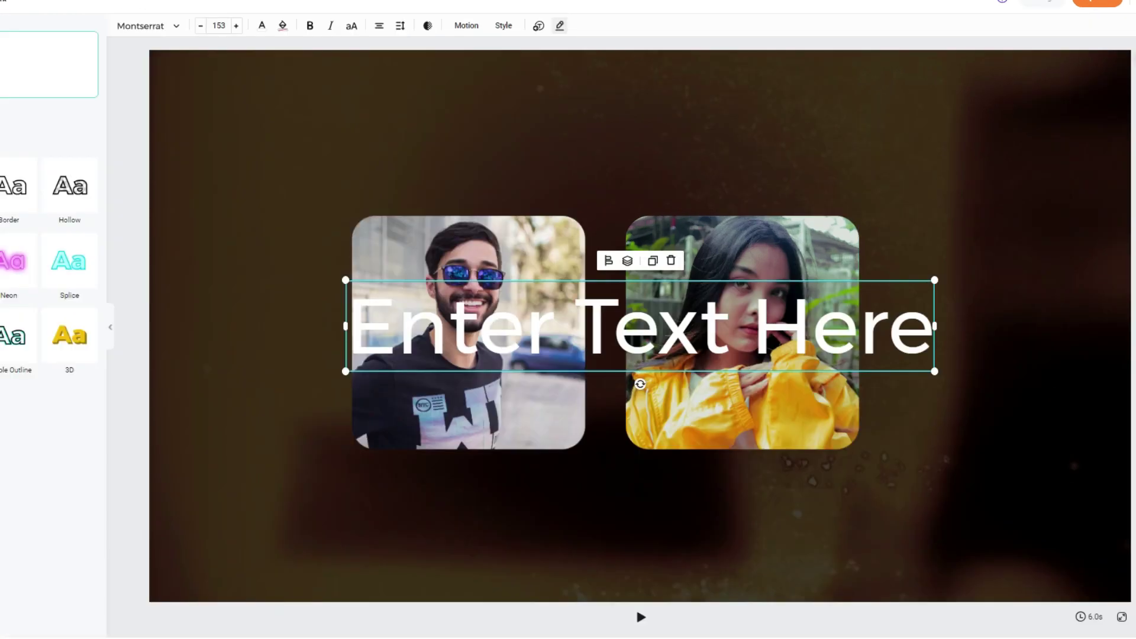
type("WEDD")
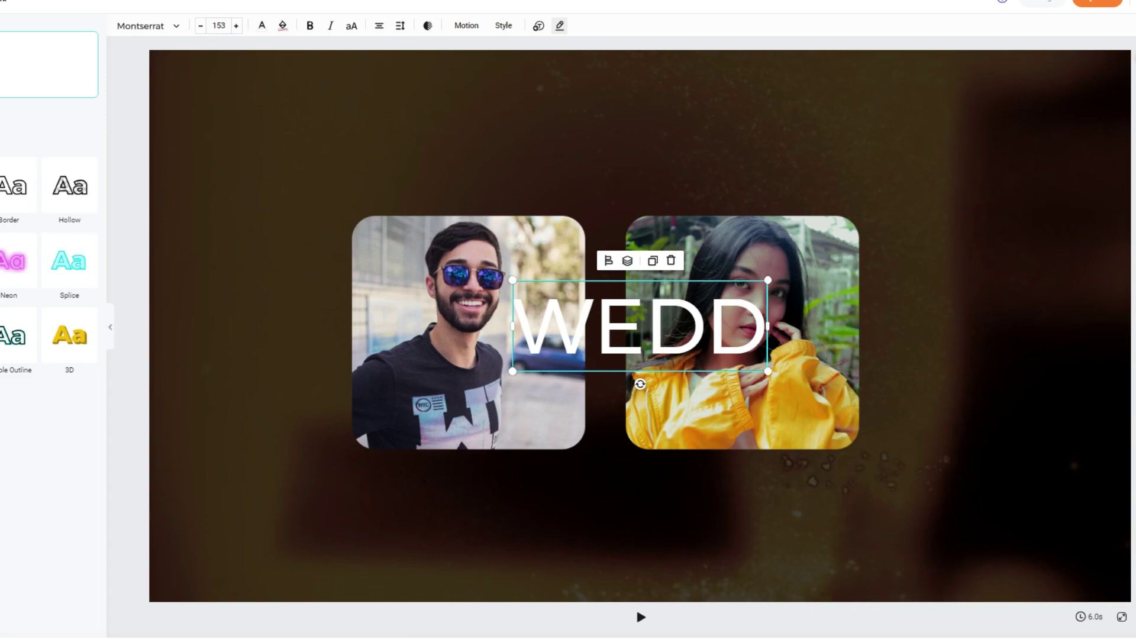
type("ING D")
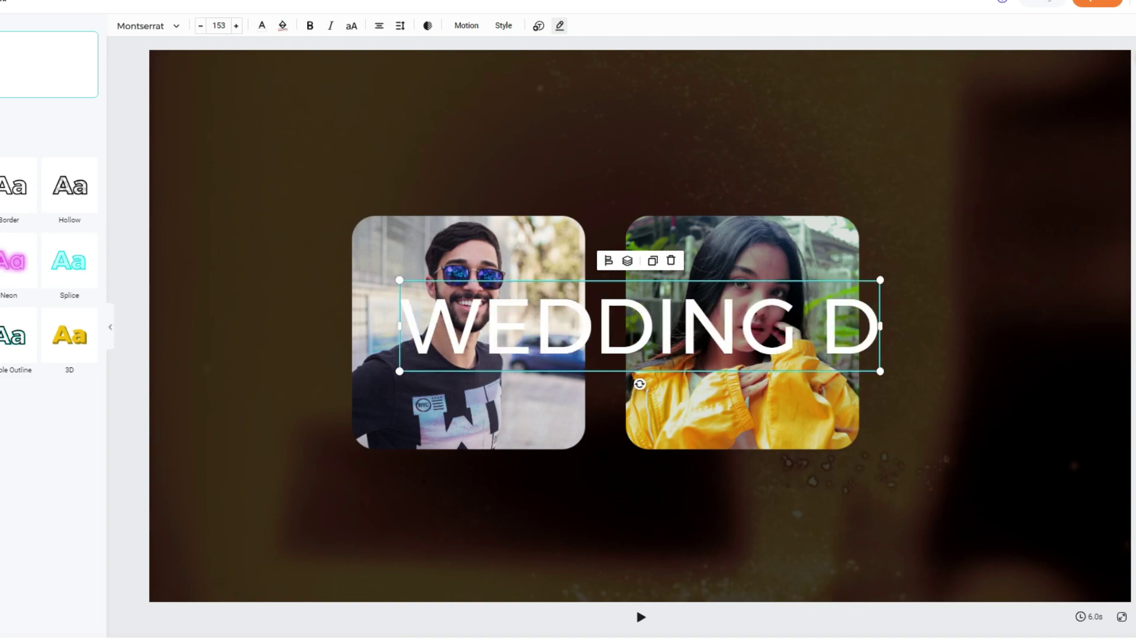
type("AY")
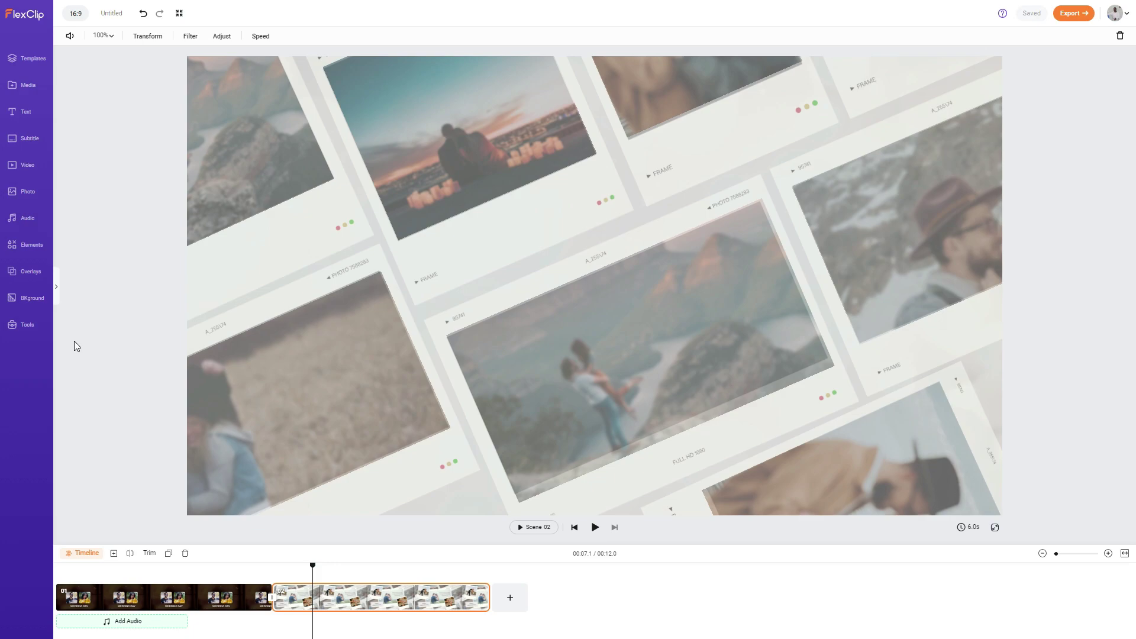
Filter the music library by the Love mood and add the 60-second Love Theme track
left_click(15, 220)
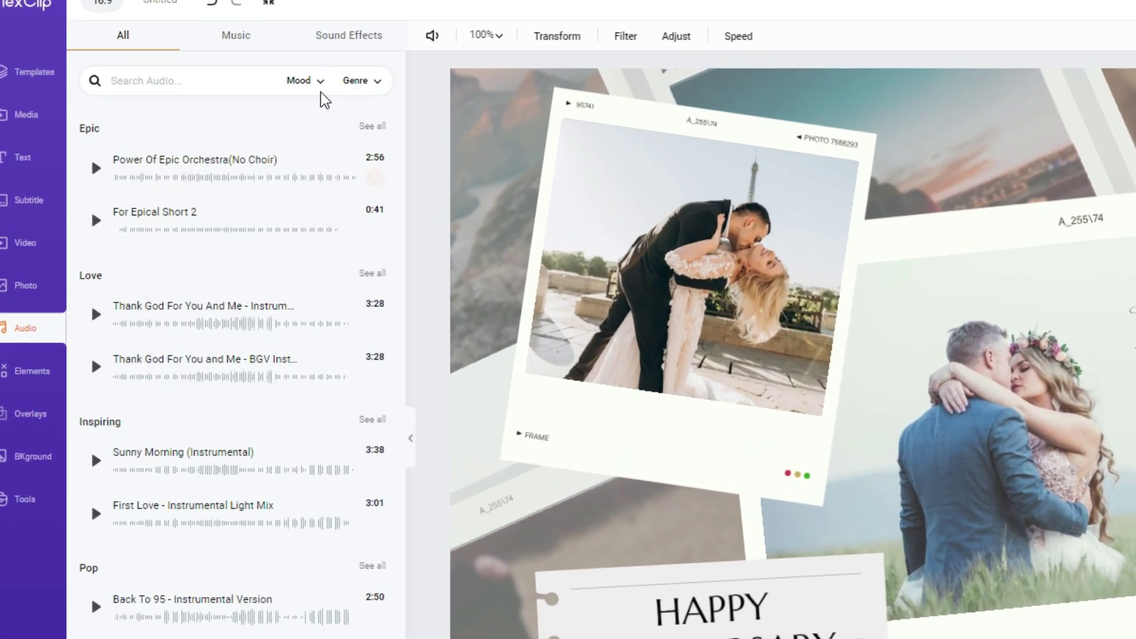
left_click(210, 69)
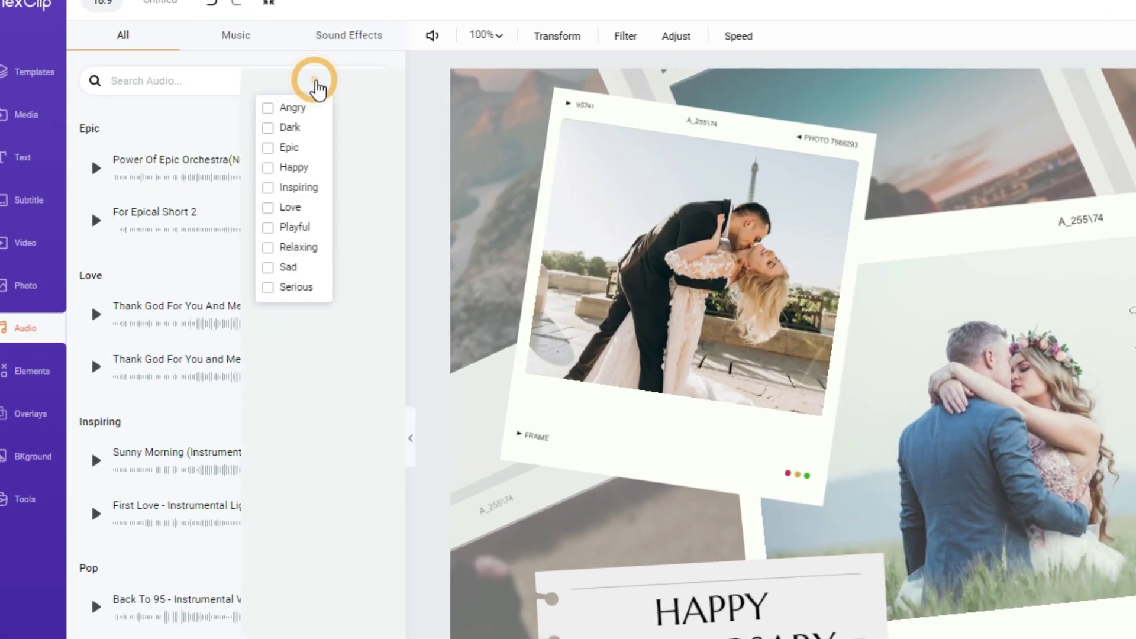
left_click(294, 208)
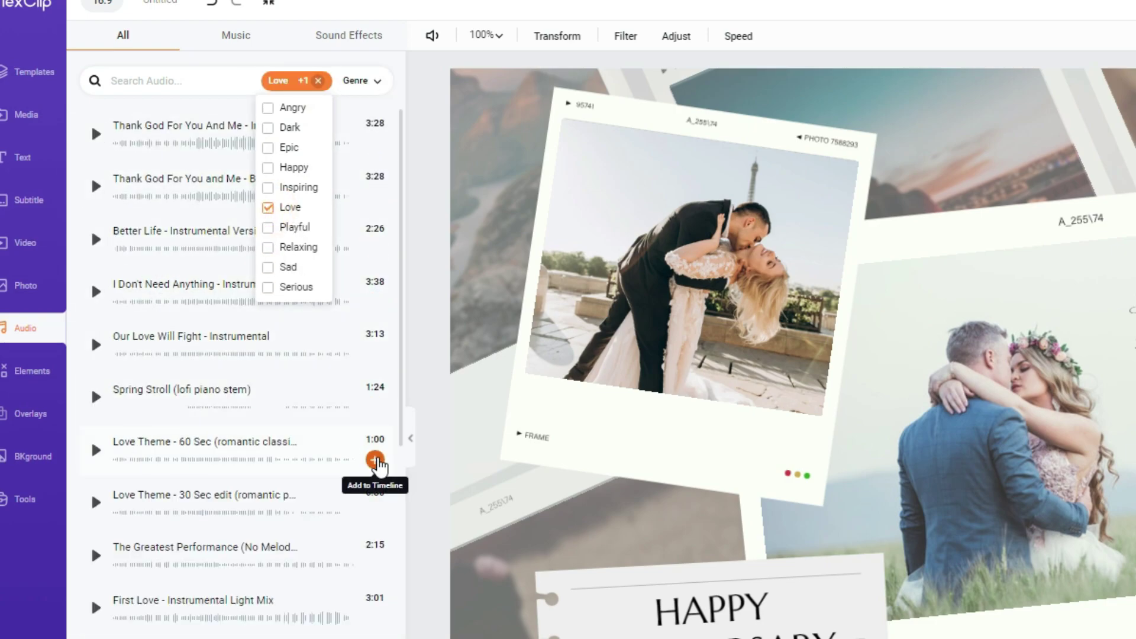
left_click(377, 461)
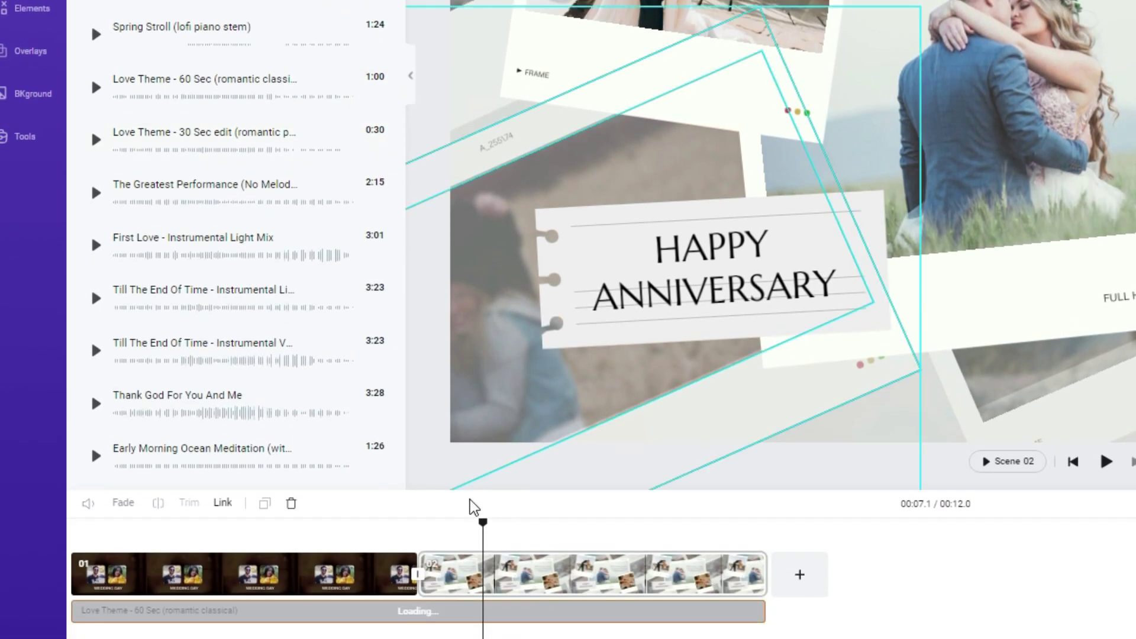
Preview the slideshow with music from the start, then select the WEDDING DAY portraits scene
left_click(79, 546)
key("space")
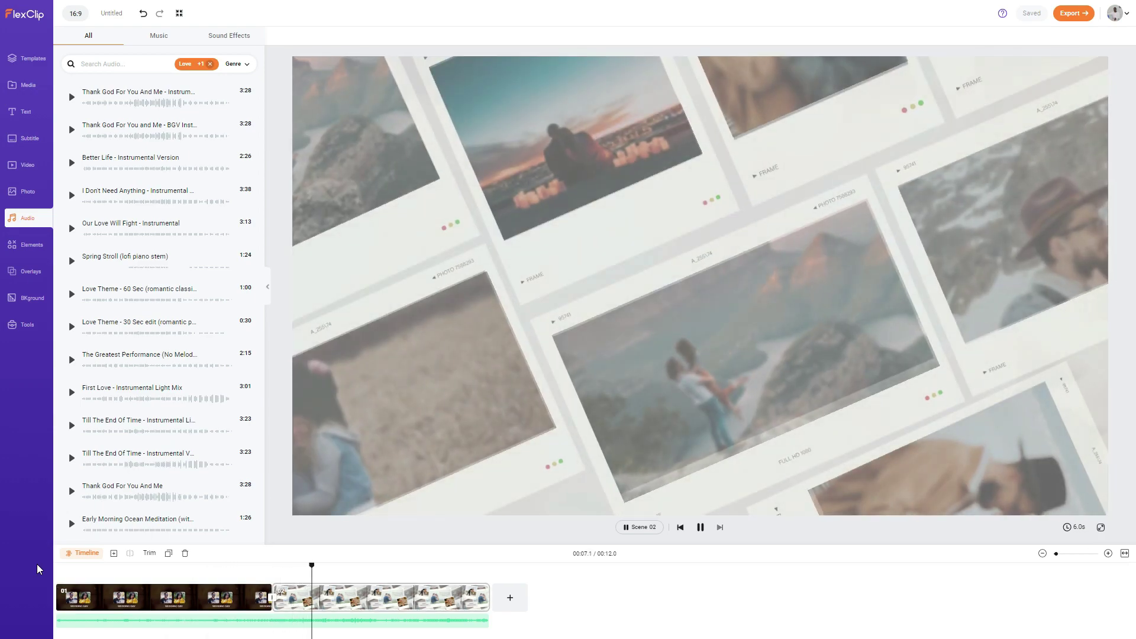
key("space")
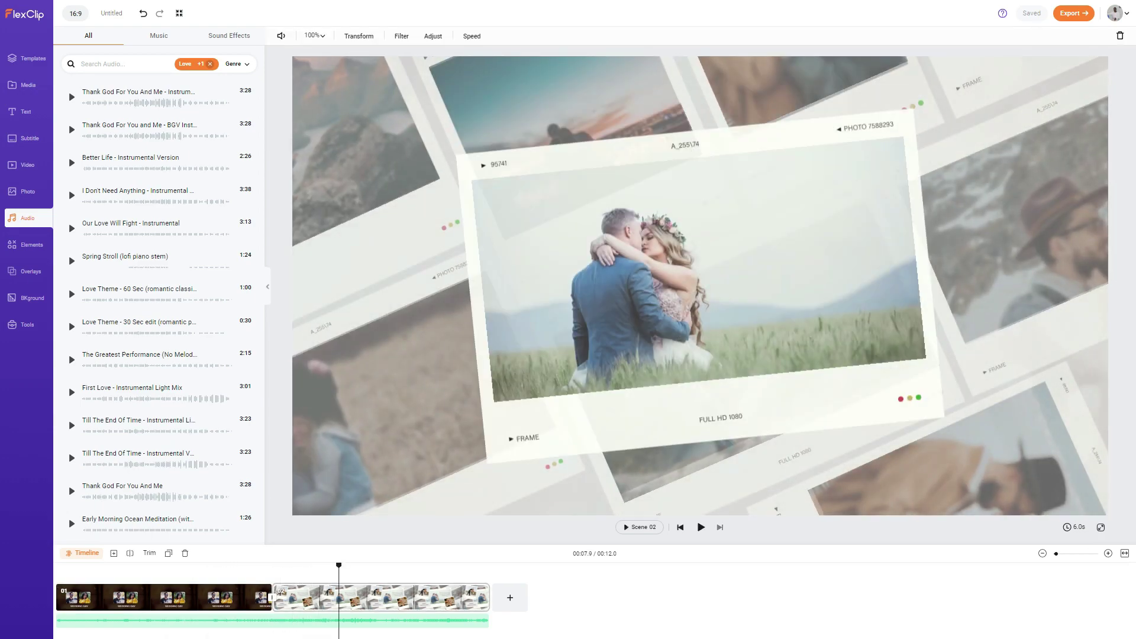
left_click(221, 572)
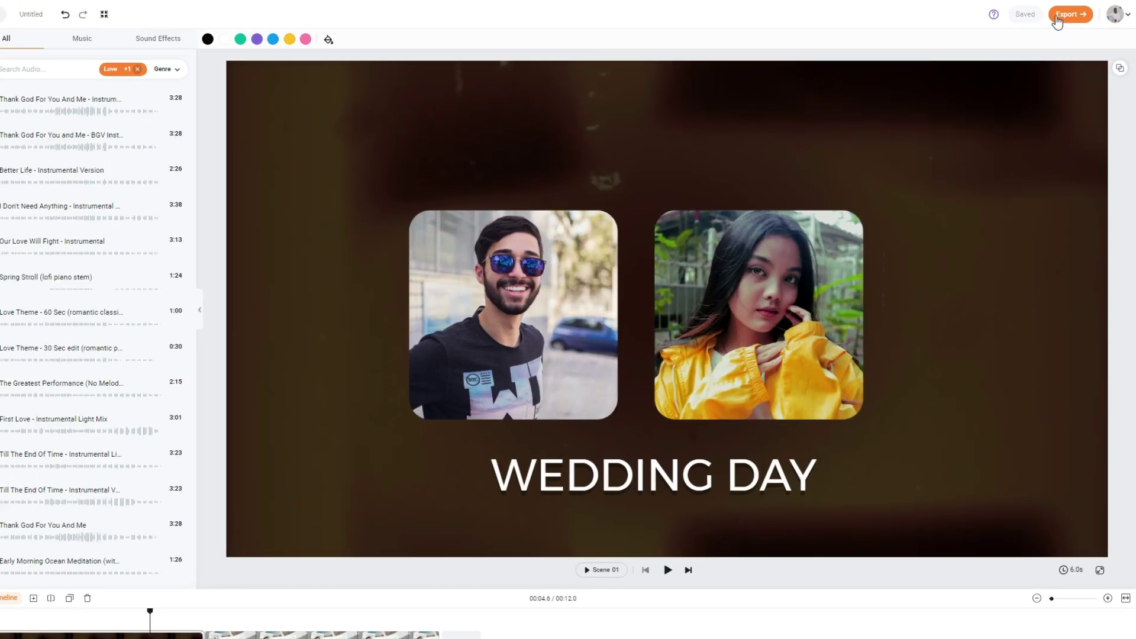
Export the slideshow as a 1080p video
left_click(1035, 26)
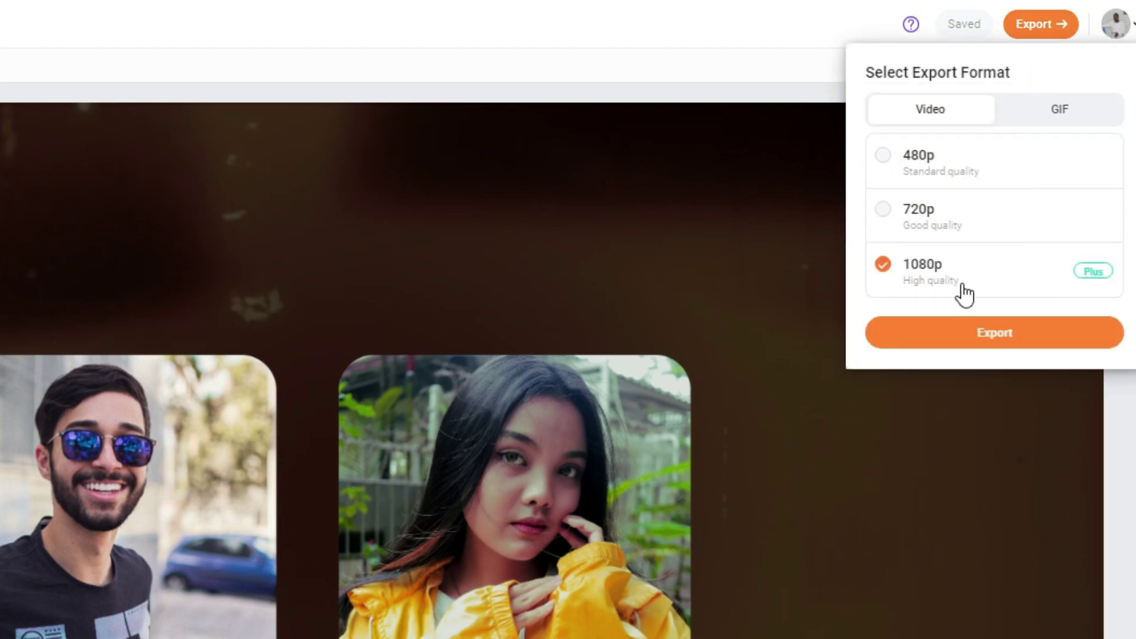
left_click(979, 335)
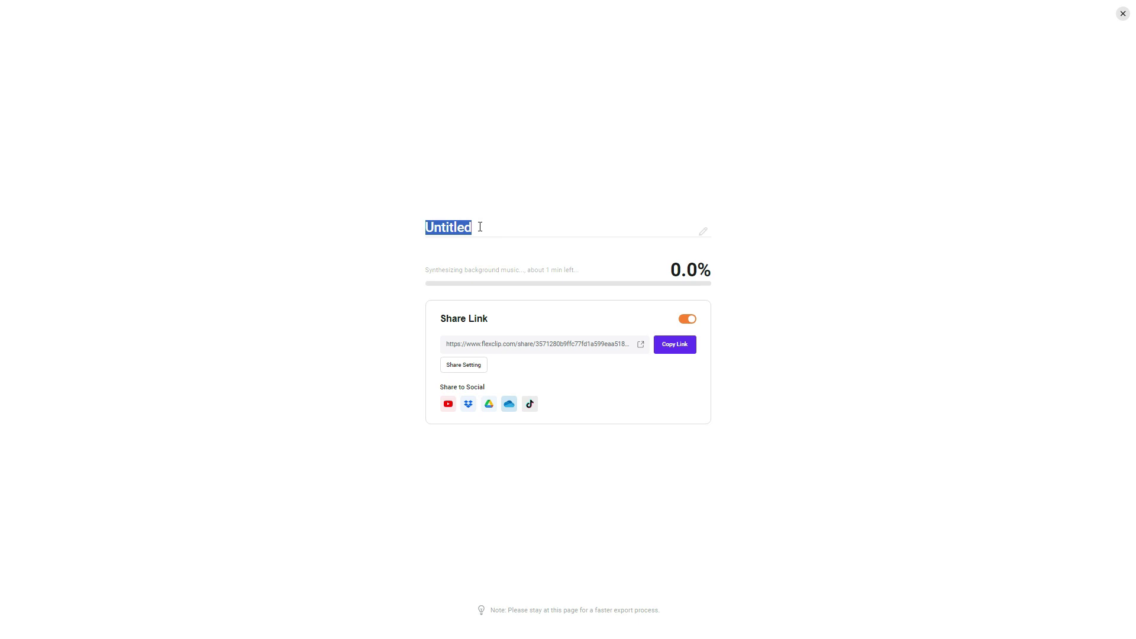
type("WEDDING SLI")
type("DESHOW")
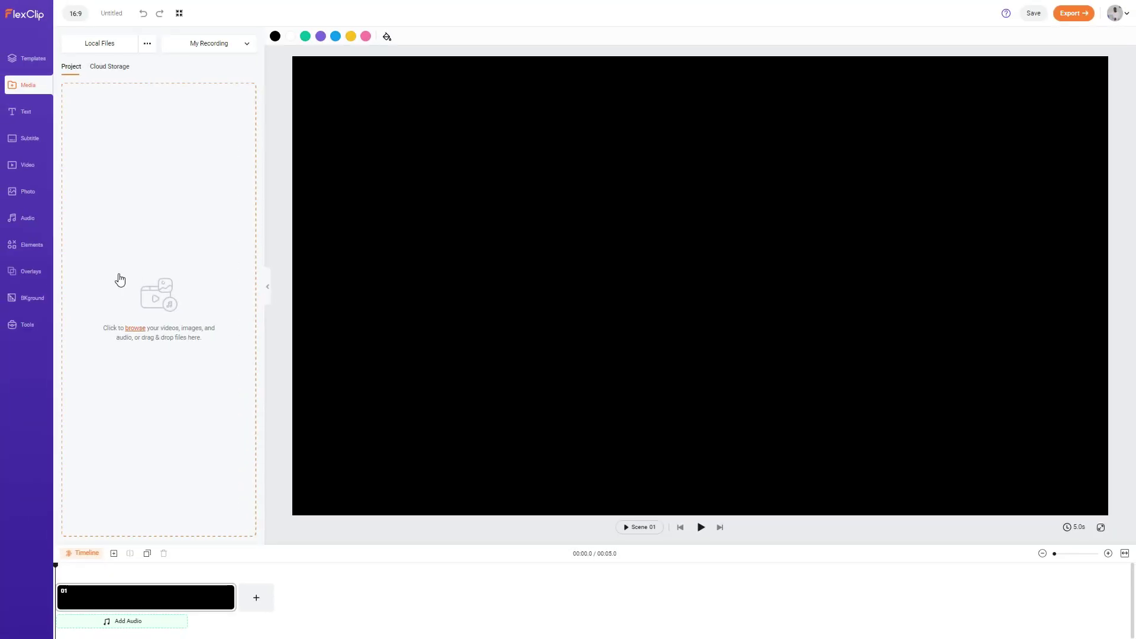